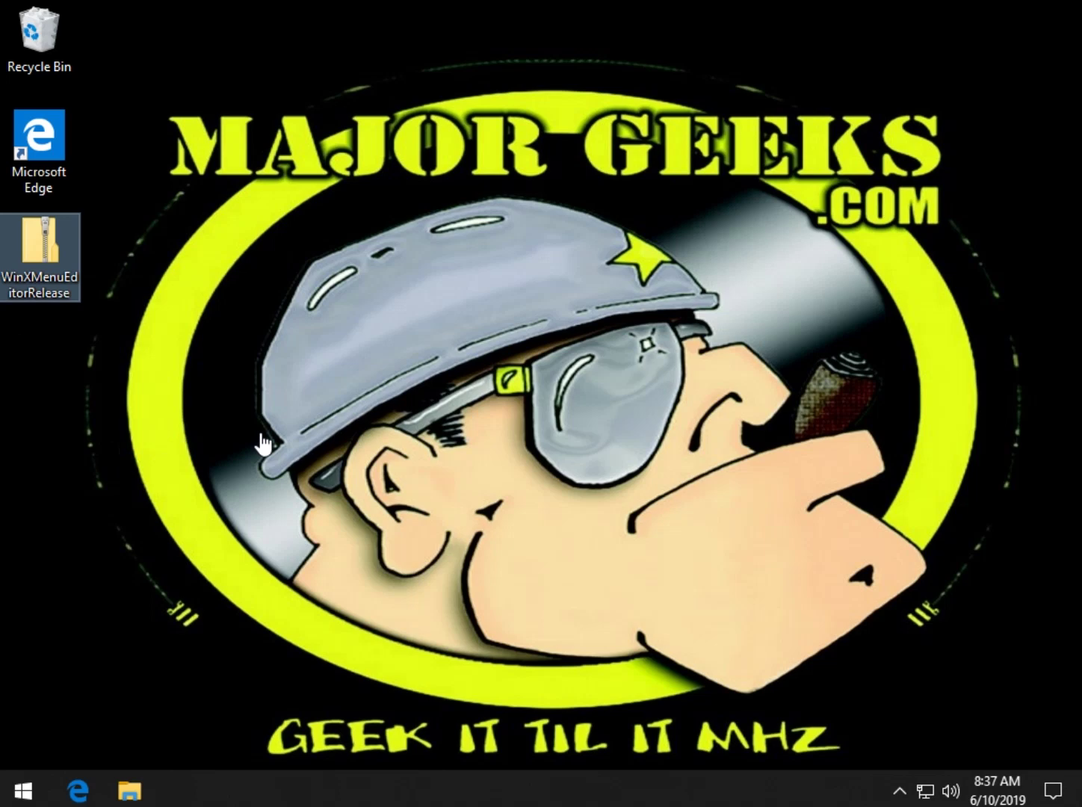
- Launch Windows PowerShell (Admin) from the Win+X menu, then close it
key(super+x)
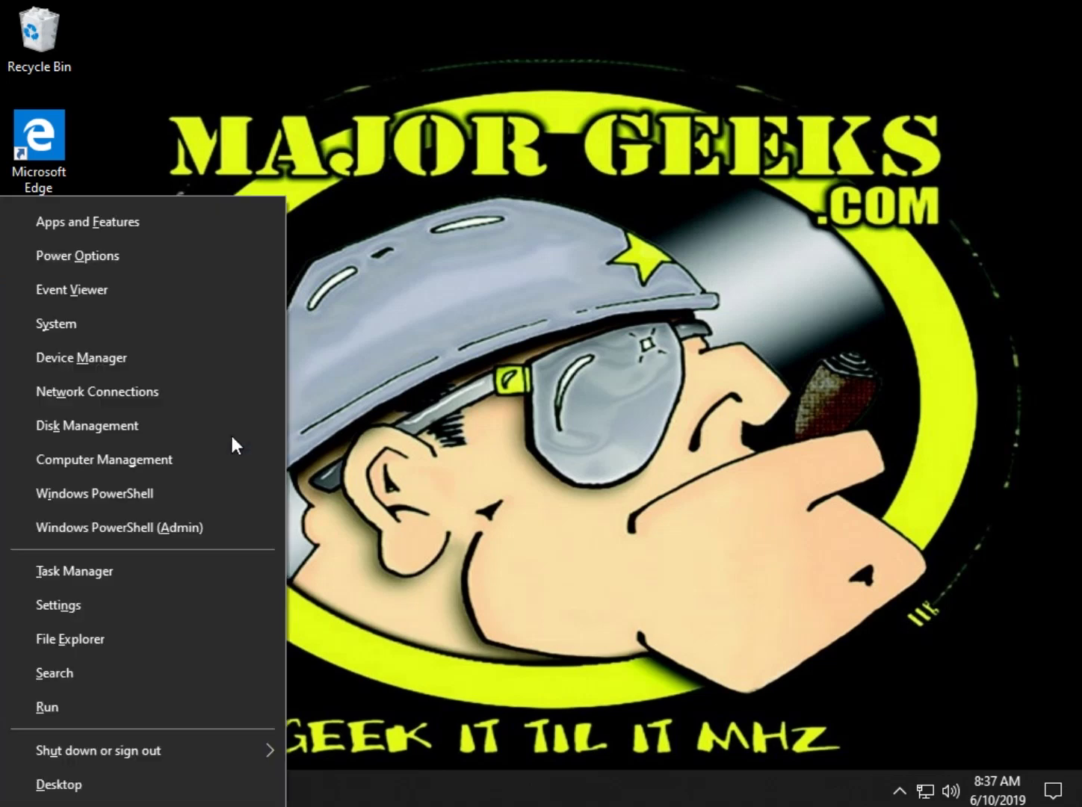
click(112, 529)
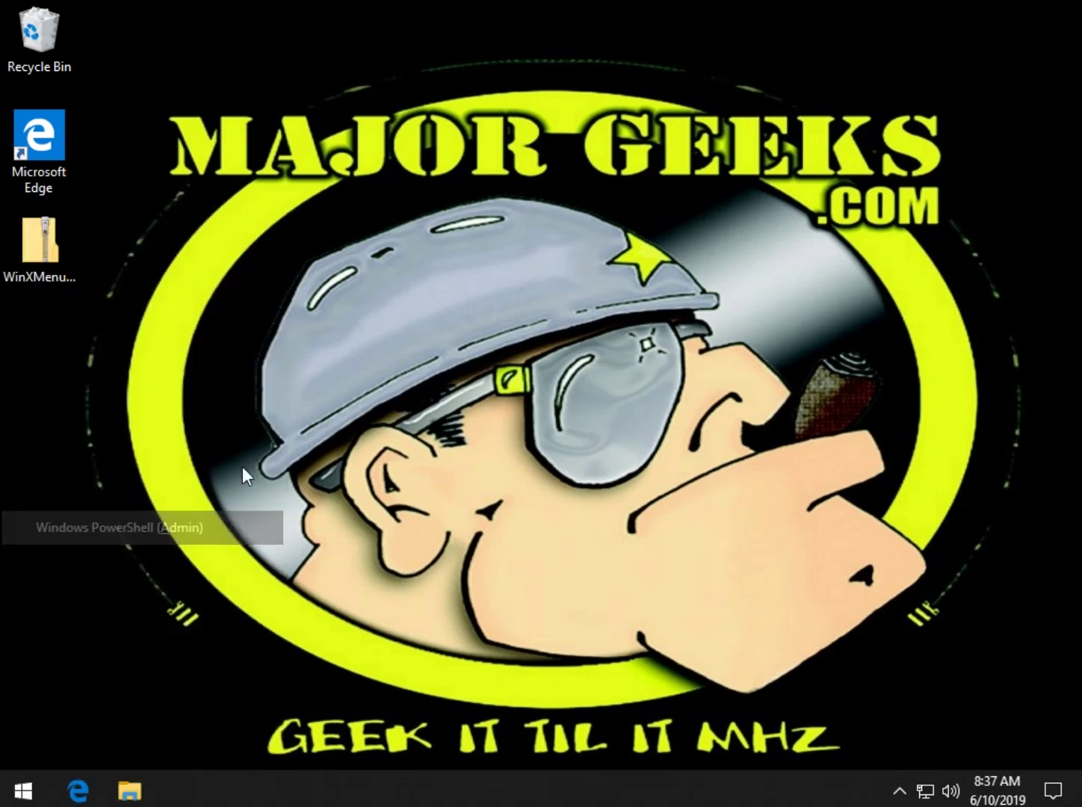
click(463, 526)
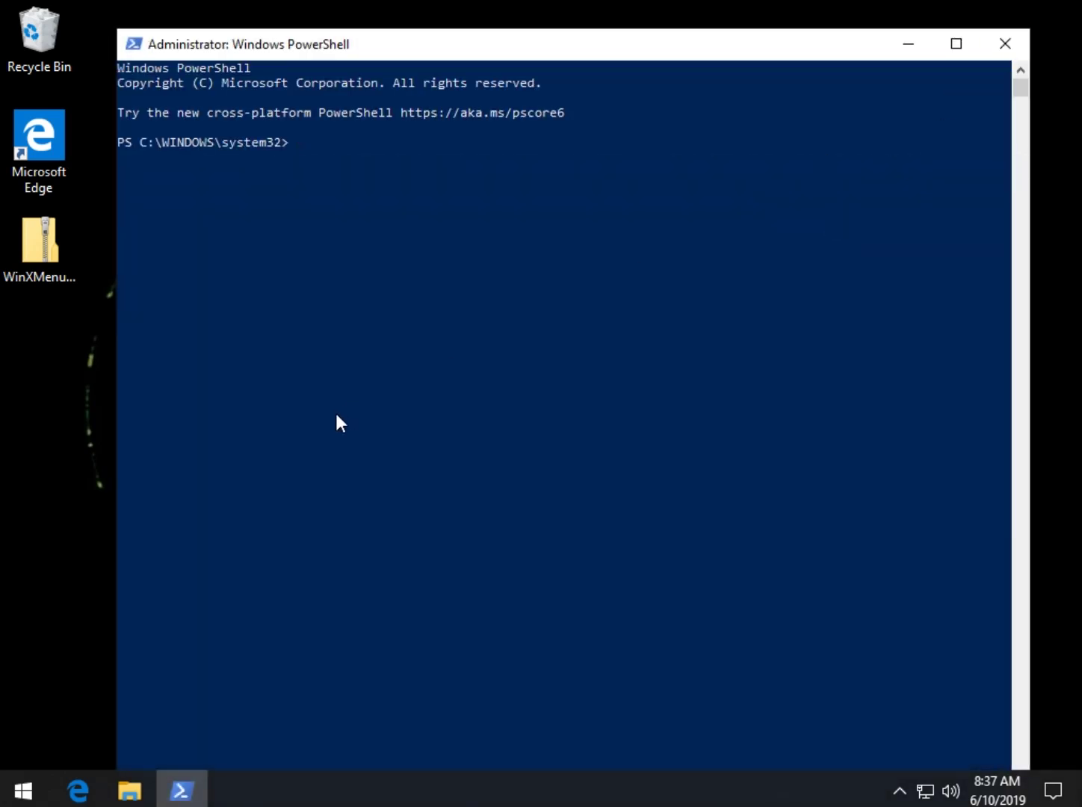
key(super+x)
click(1006, 43)
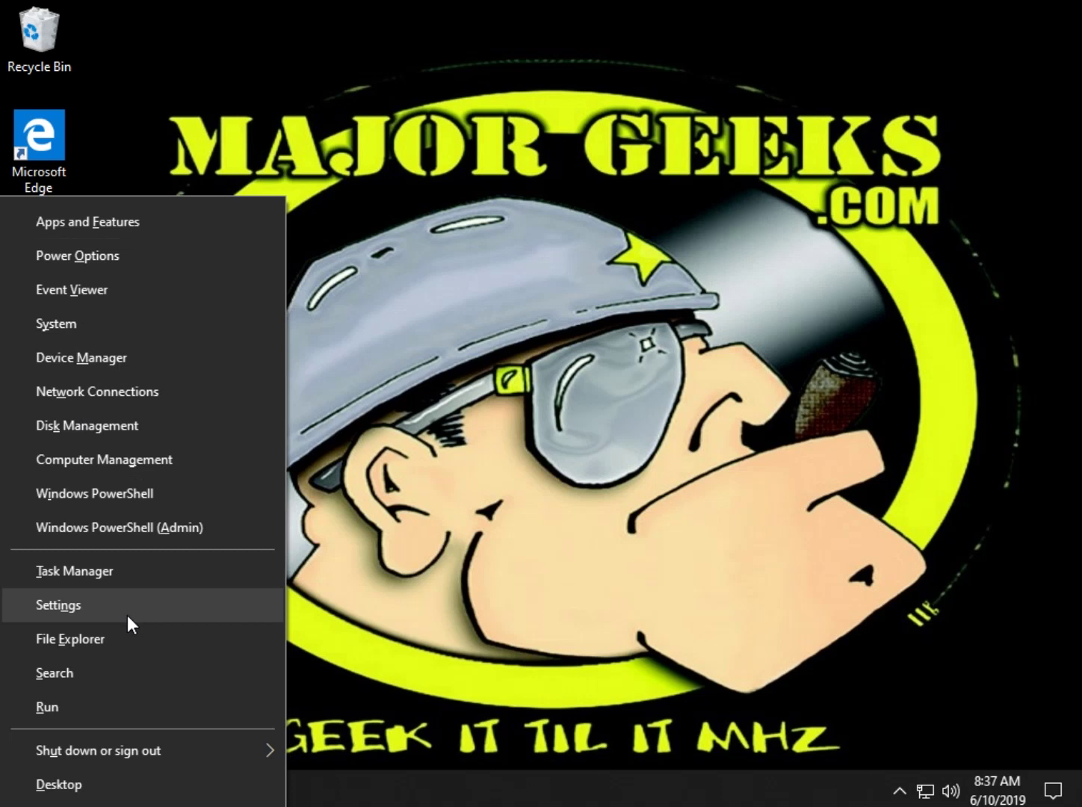
click(486, 332)
- Extract the WinXMenuEditorRelease zip to the Desktop and launch WinXEditor from it
click(48, 242)
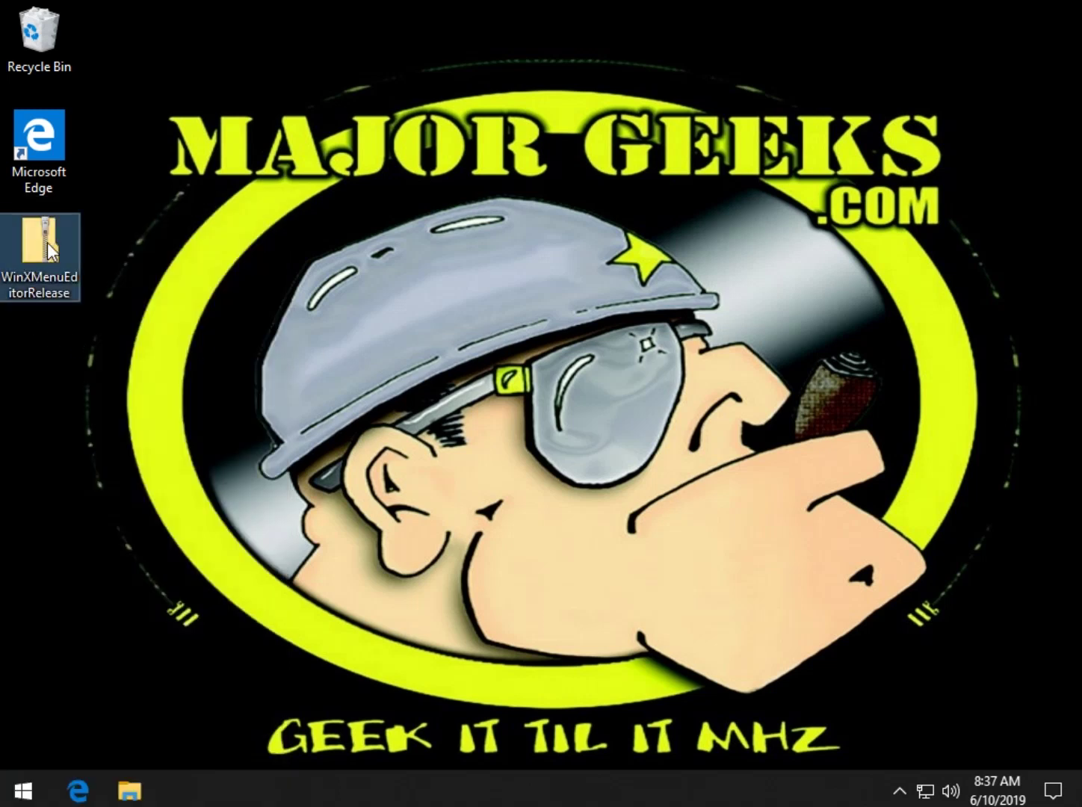
double_click(47, 242)
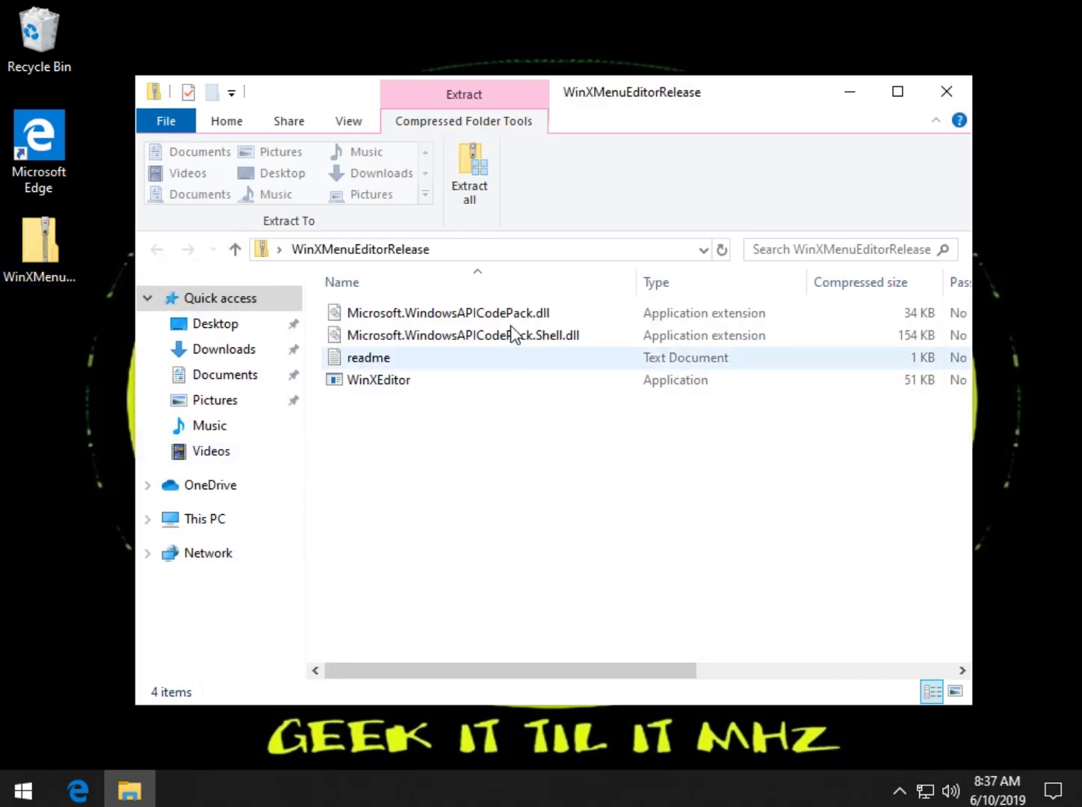
click(377, 382)
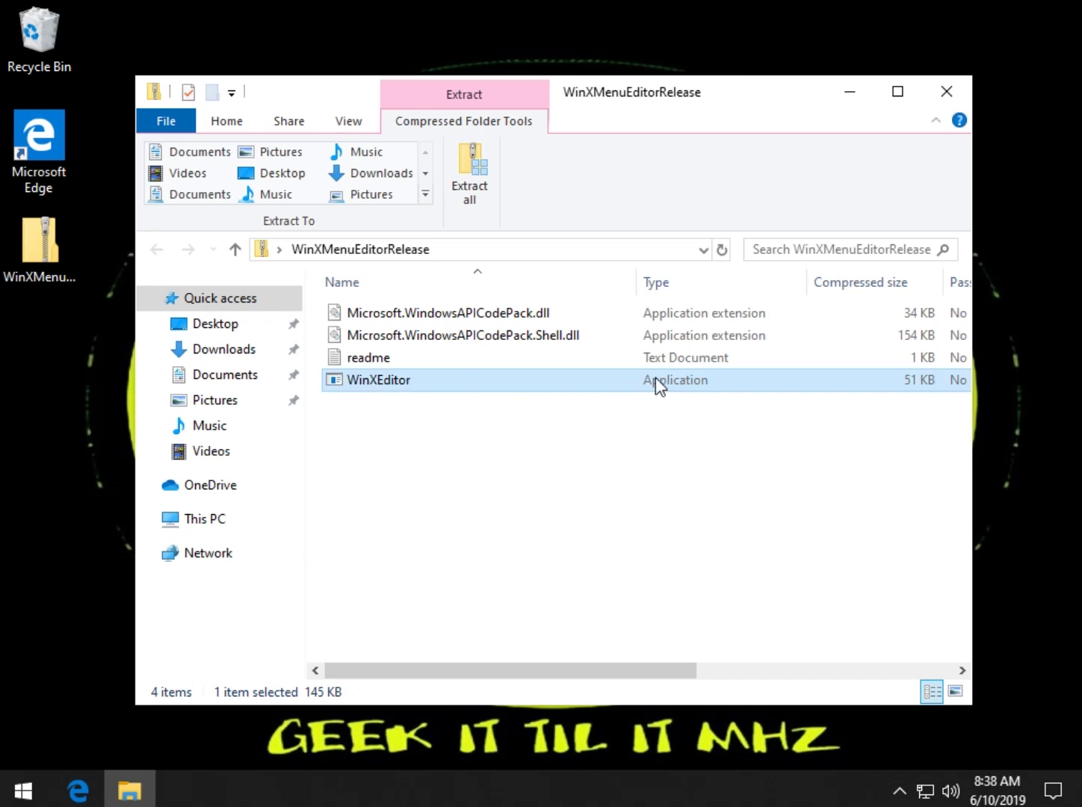
click(474, 181)
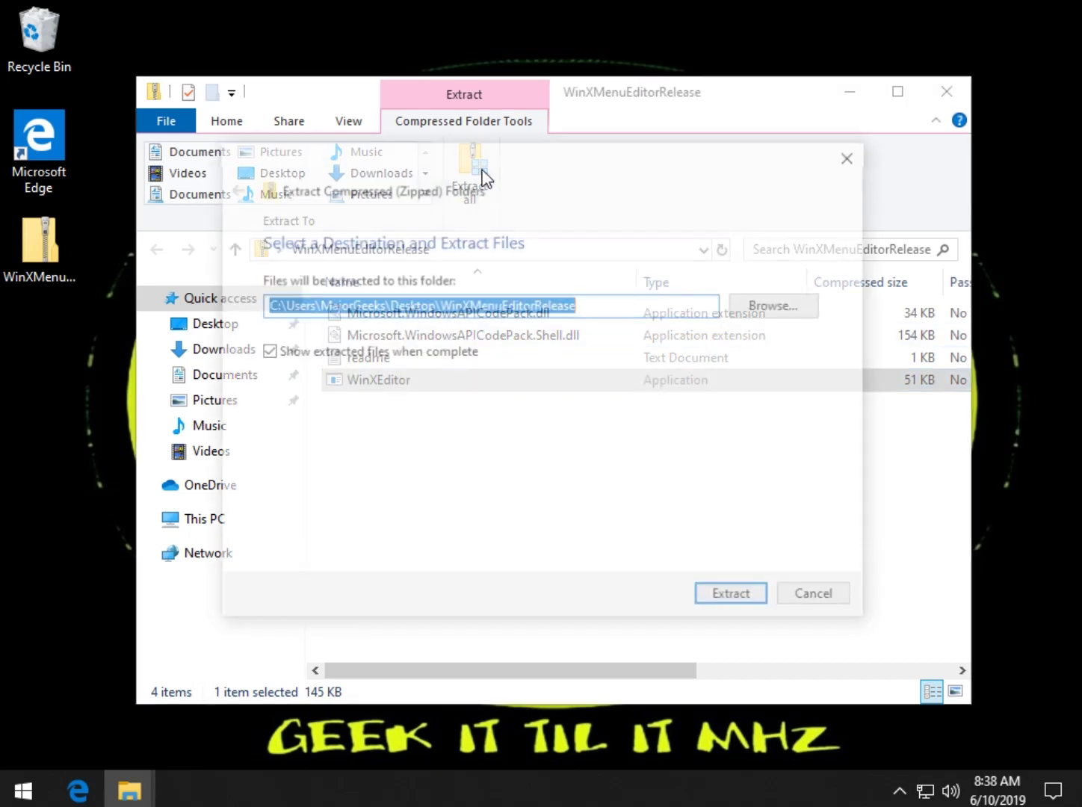
click(718, 597)
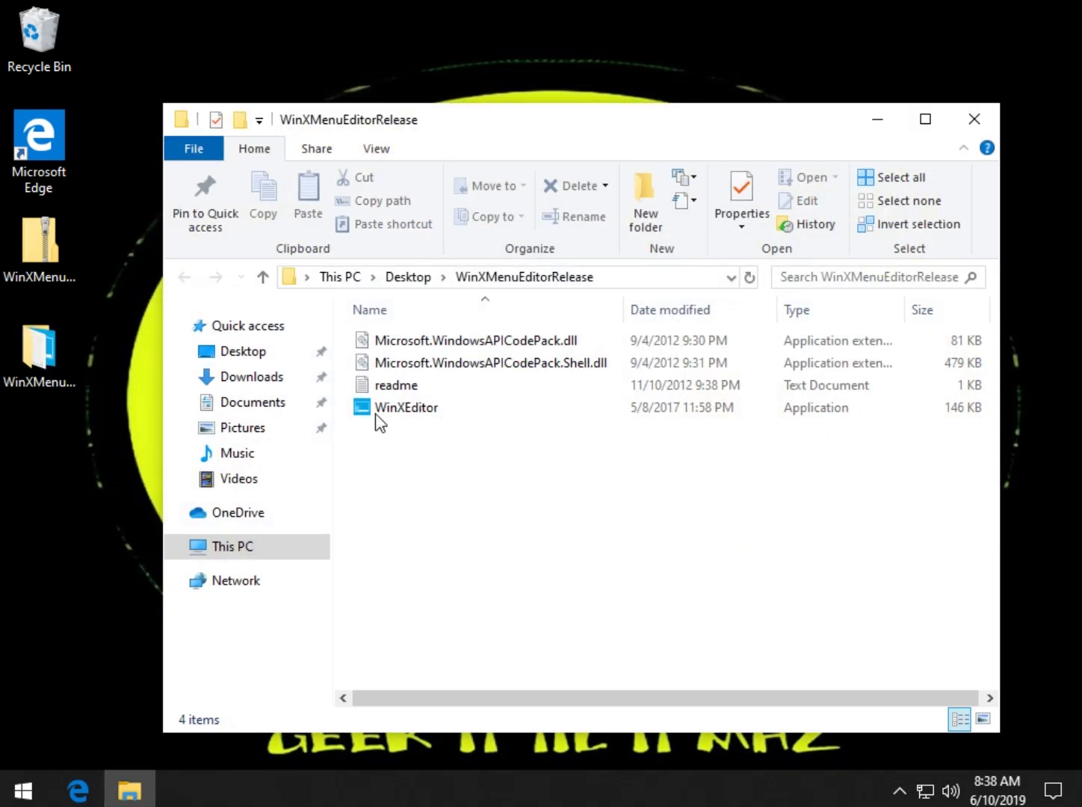
double_click(415, 410)
click(879, 118)
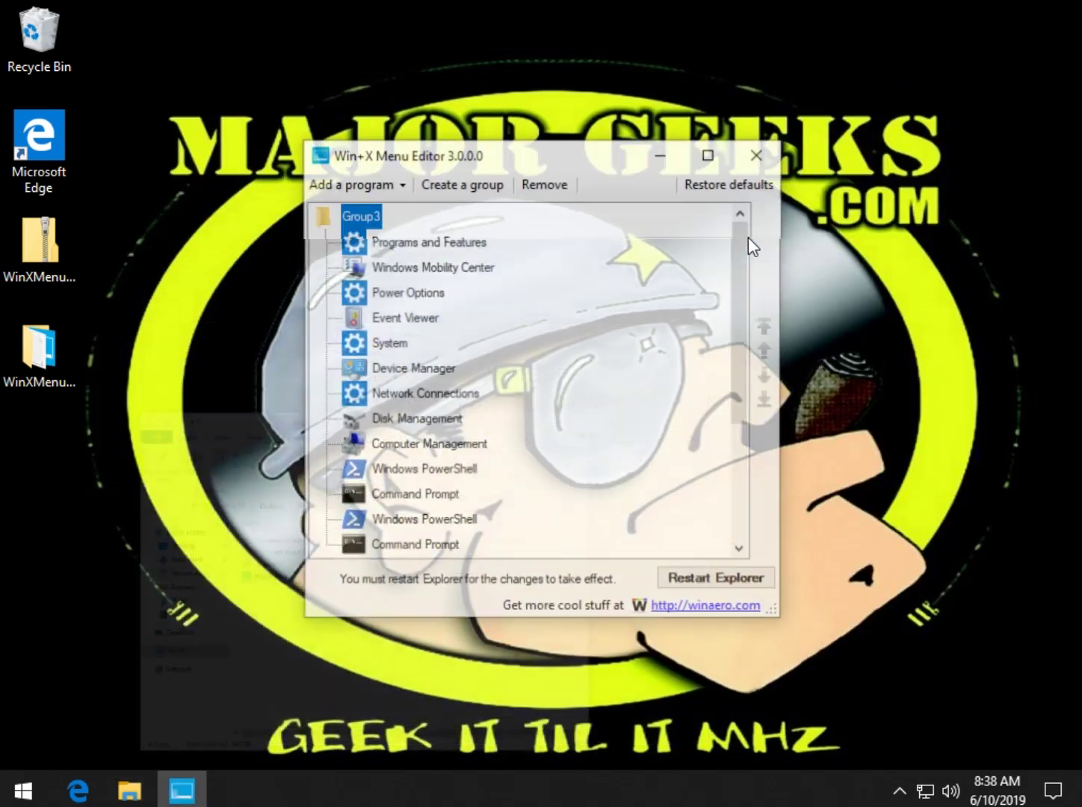
drag(550, 158, 585, 152)
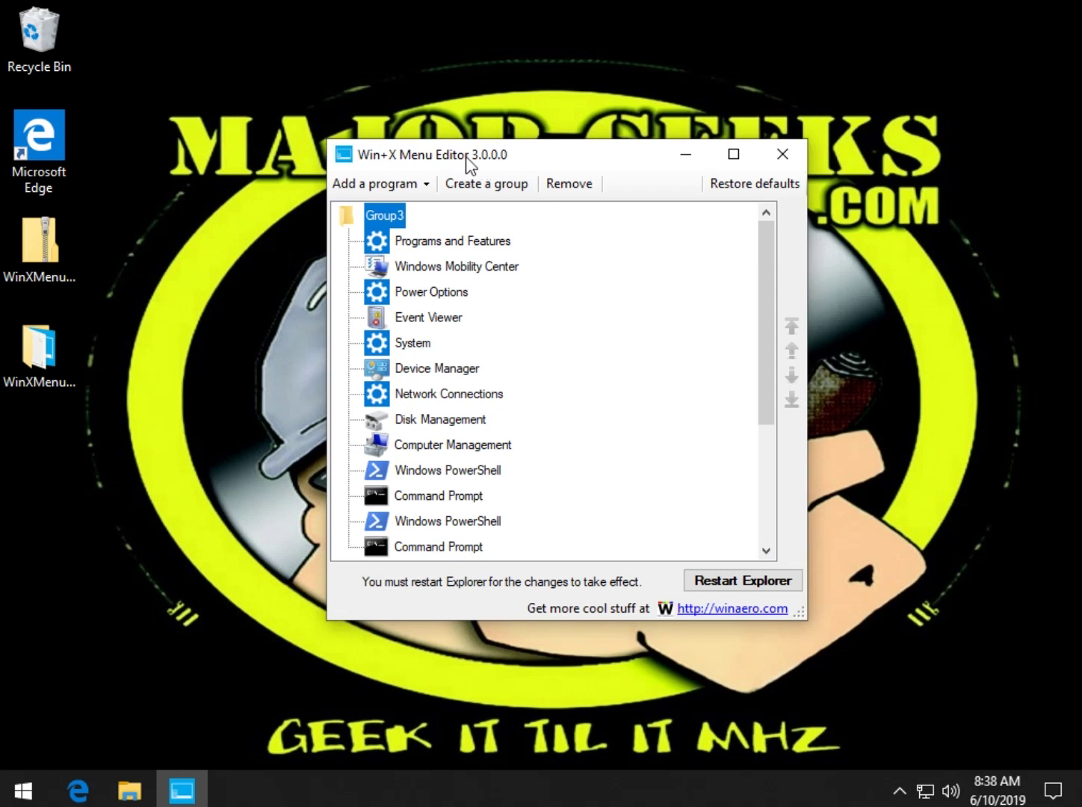
key(super+x)
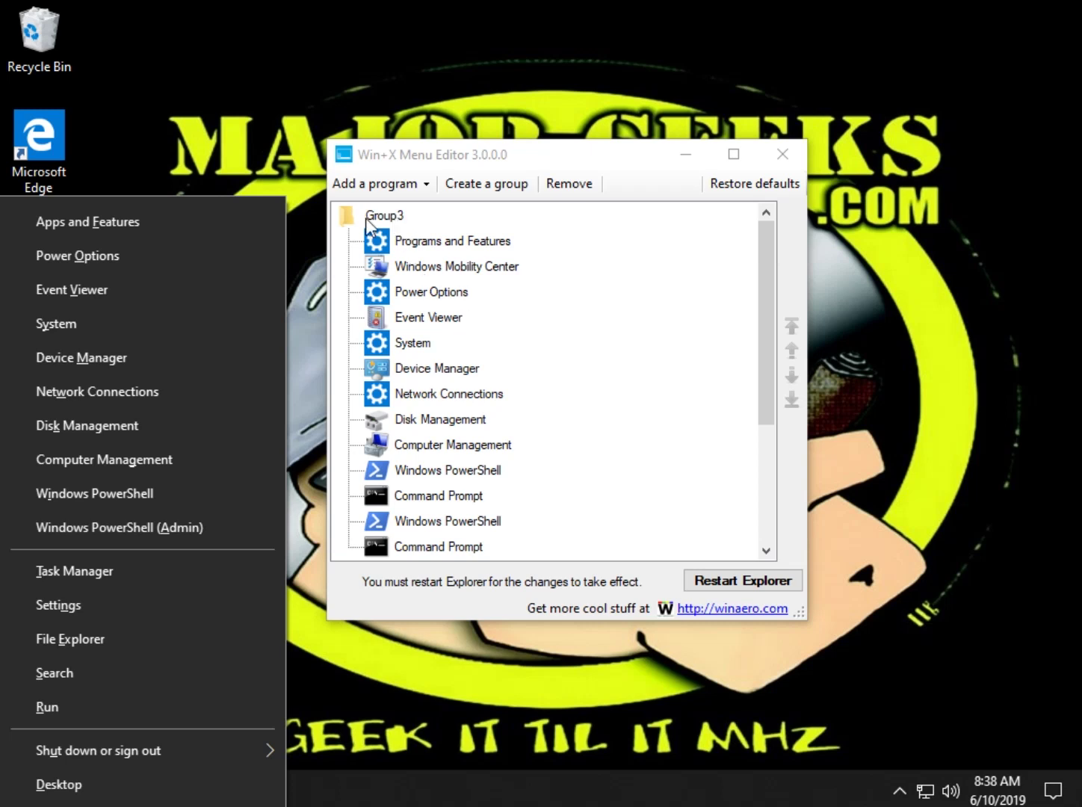
scroll(398, 390, down, 2)
scroll(398, 390, down, 1)
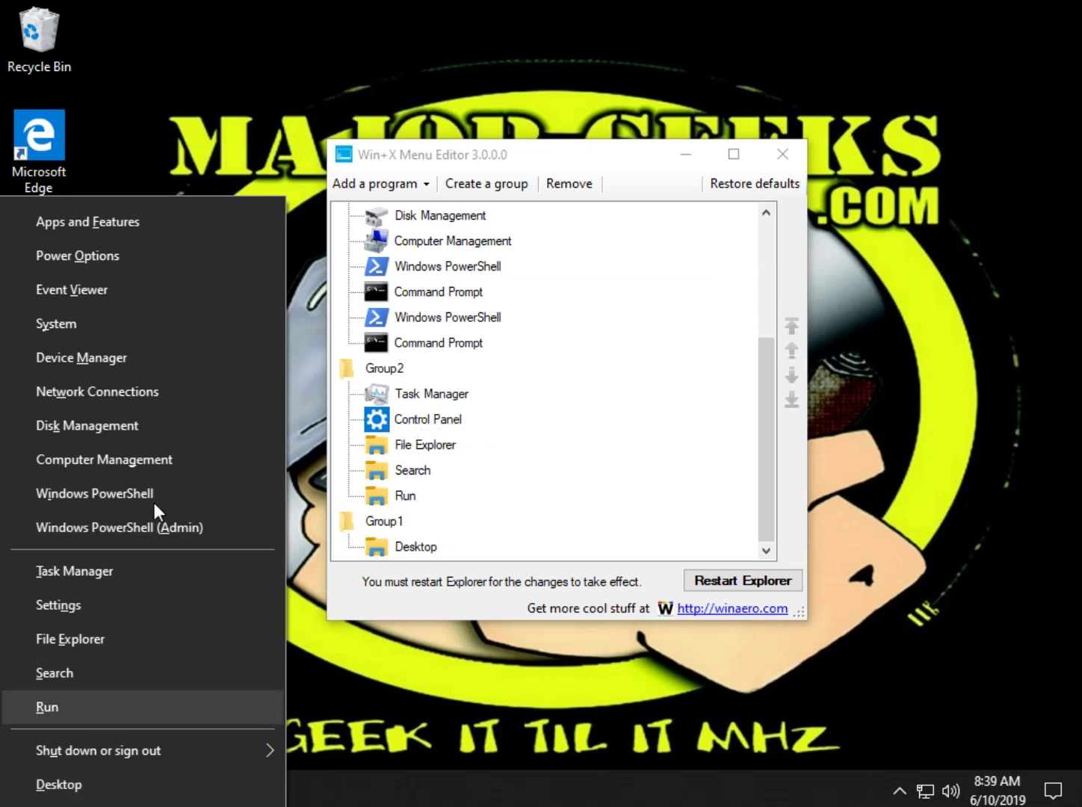
scroll(611, 393, up, 3)
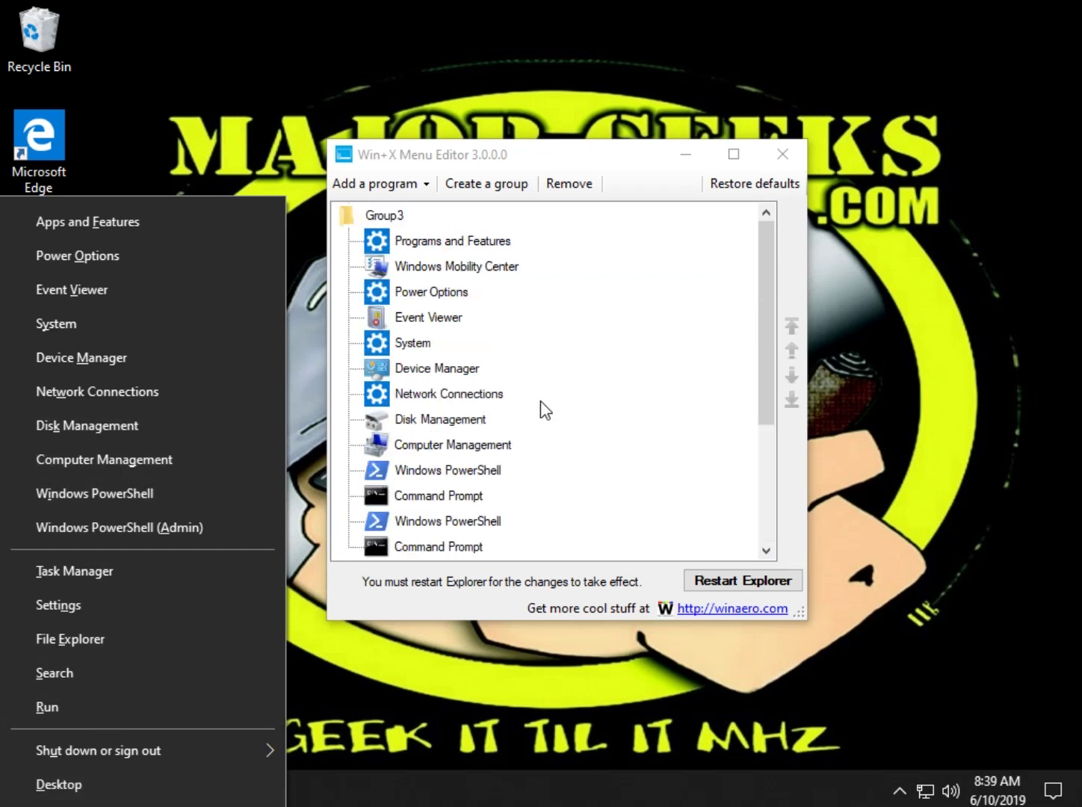
- Remove Programs and Features from Group3 and restart Explorer so the menu starts at Power Options
click(442, 242)
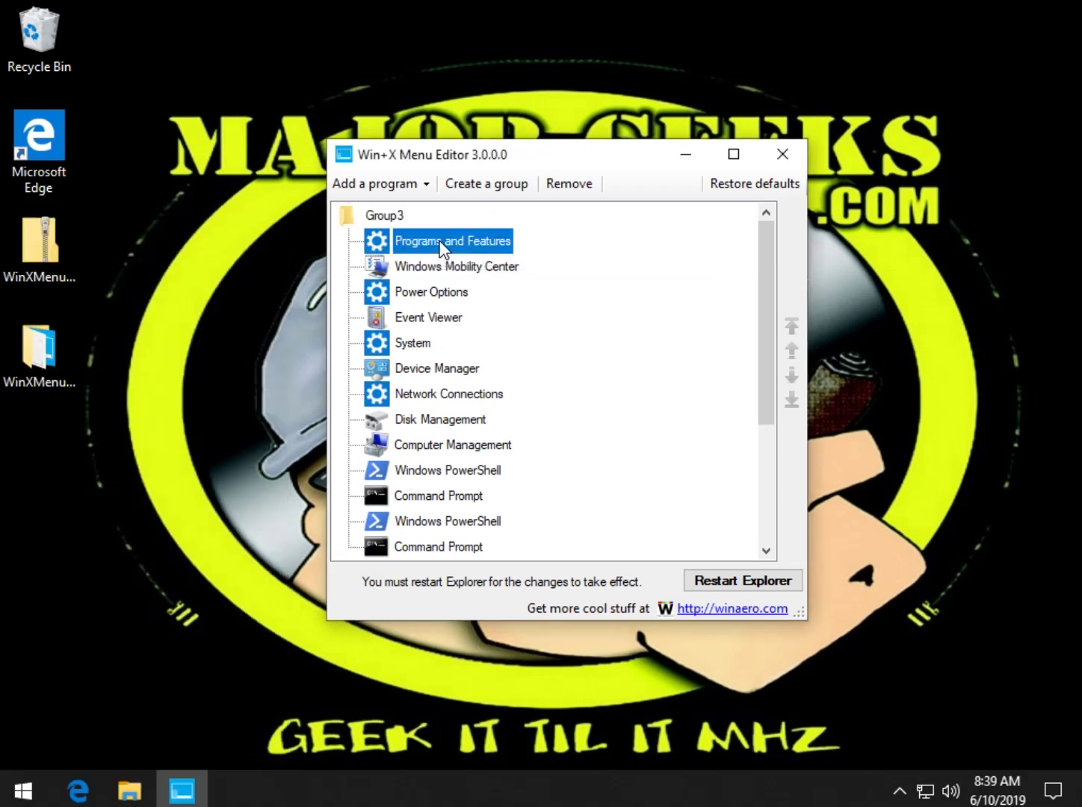
click(575, 184)
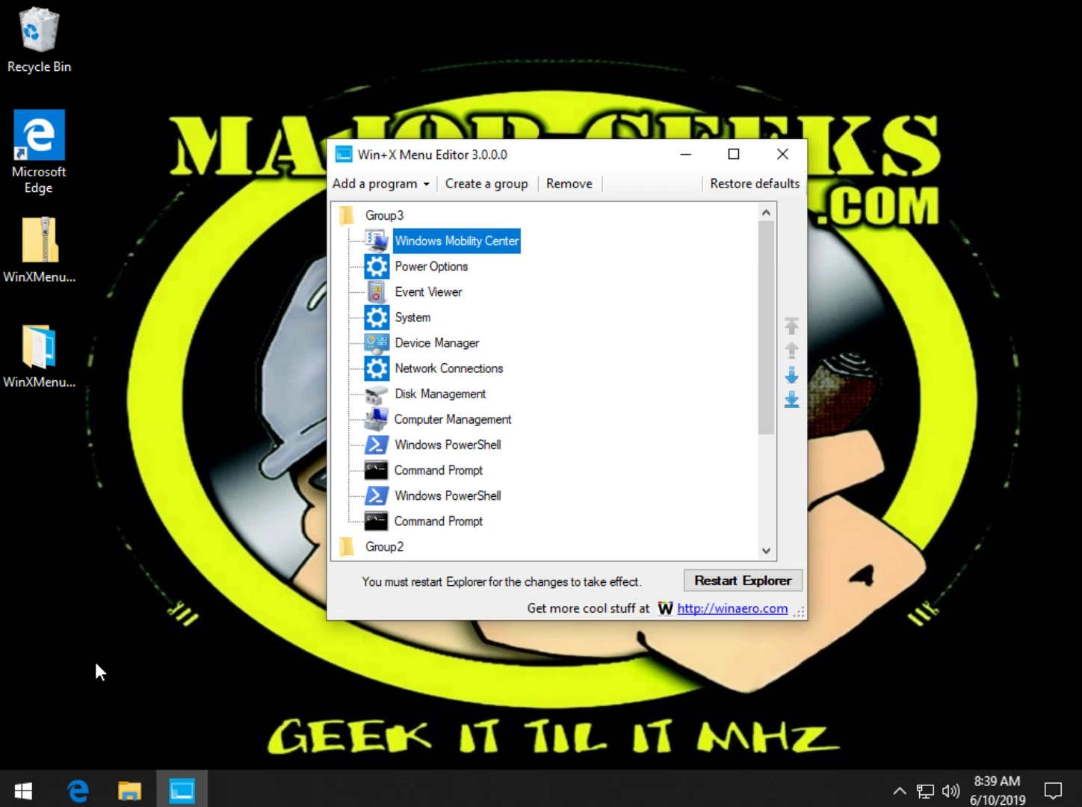
key(super+x)
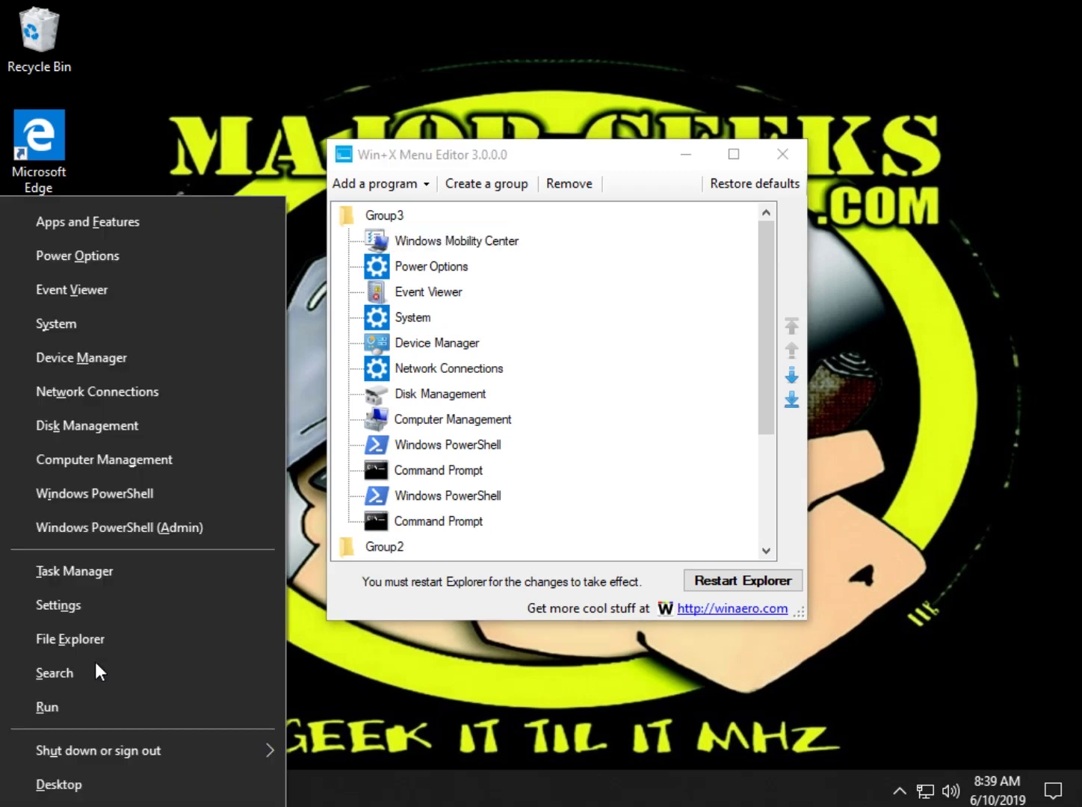
click(747, 585)
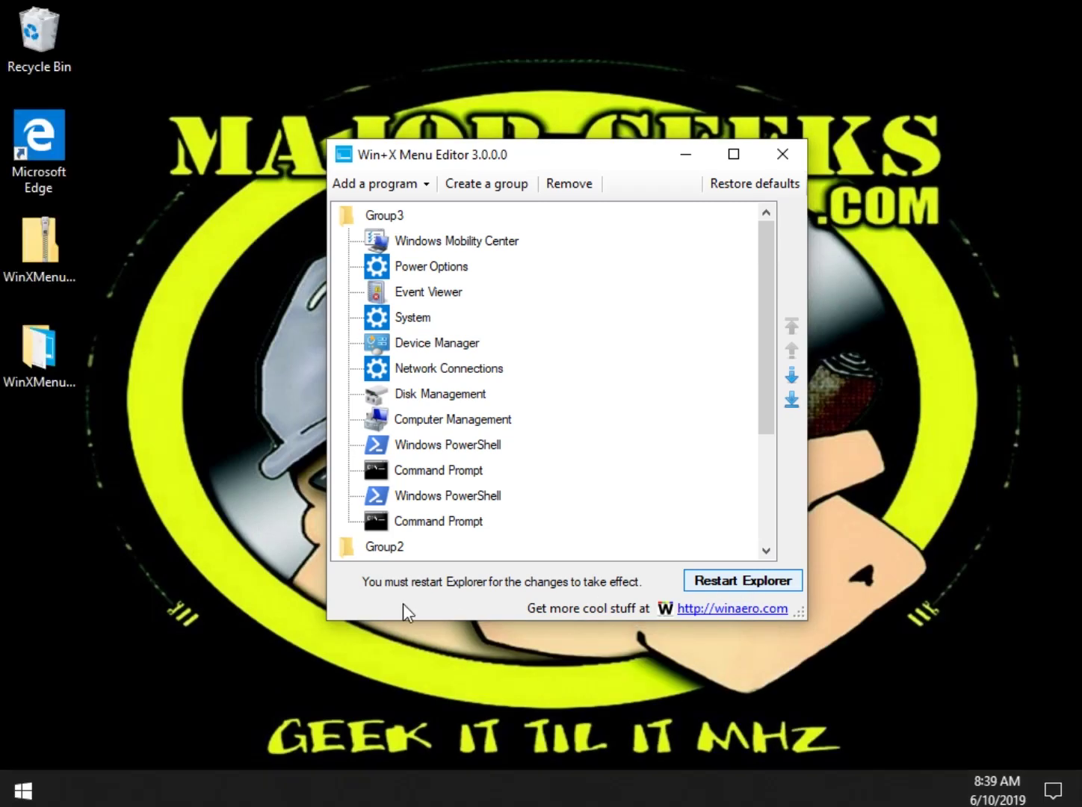
key(super+x)
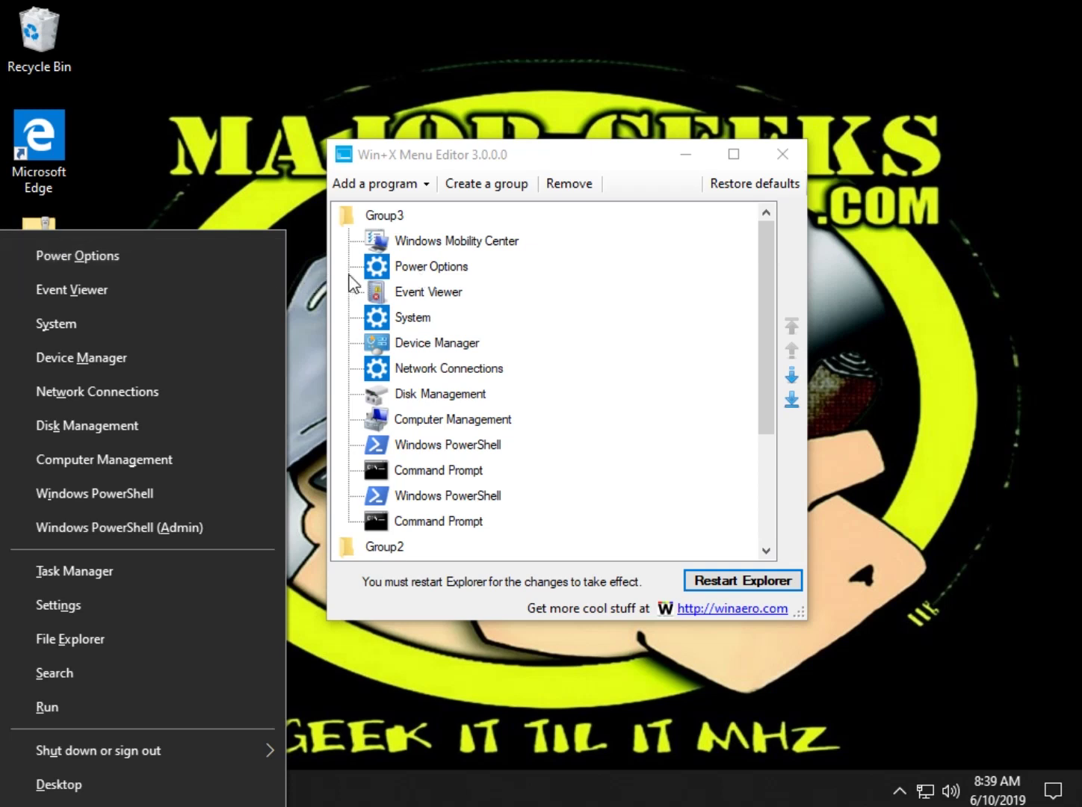
- Add Disk Cleanup as an Administrative Tools item atop Group3 and restart Explorer
click(424, 194)
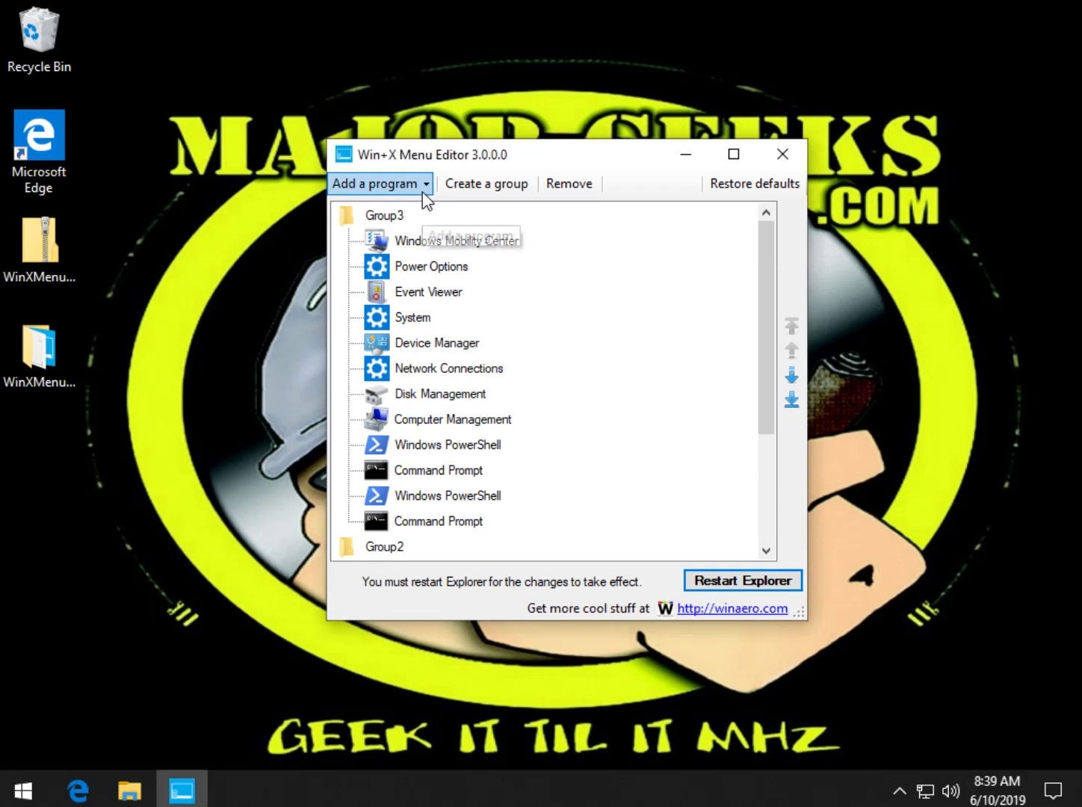
click(428, 185)
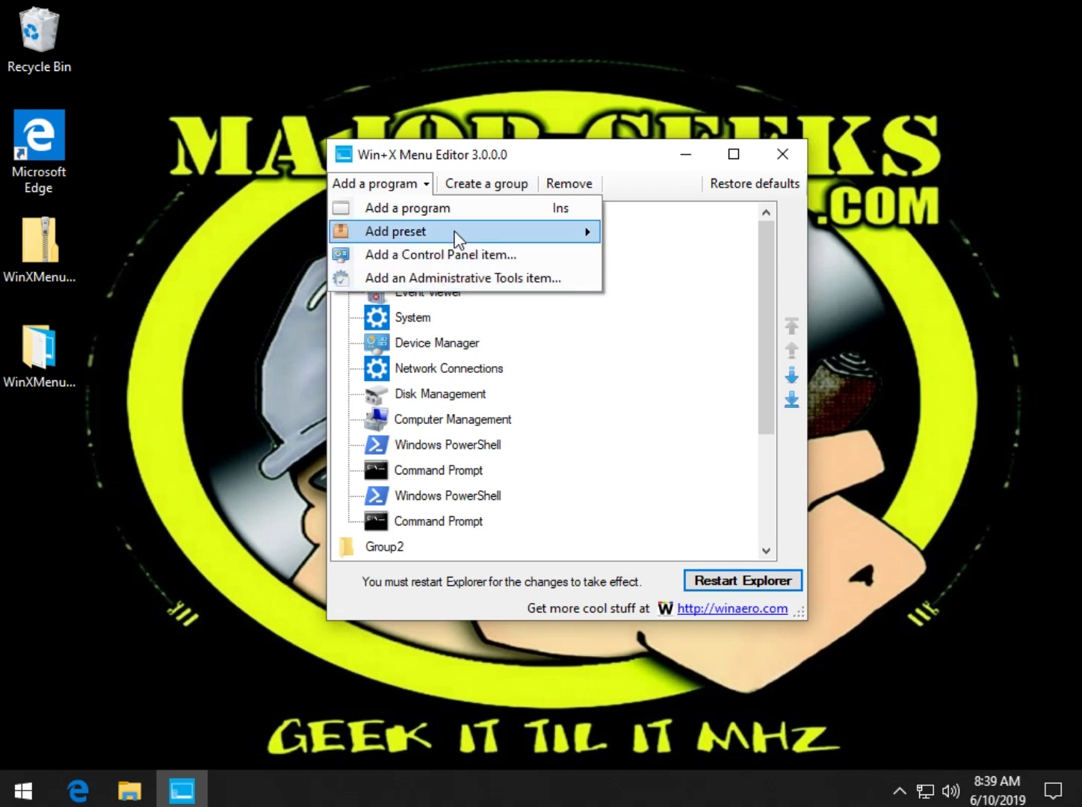
mouse_move(456, 233)
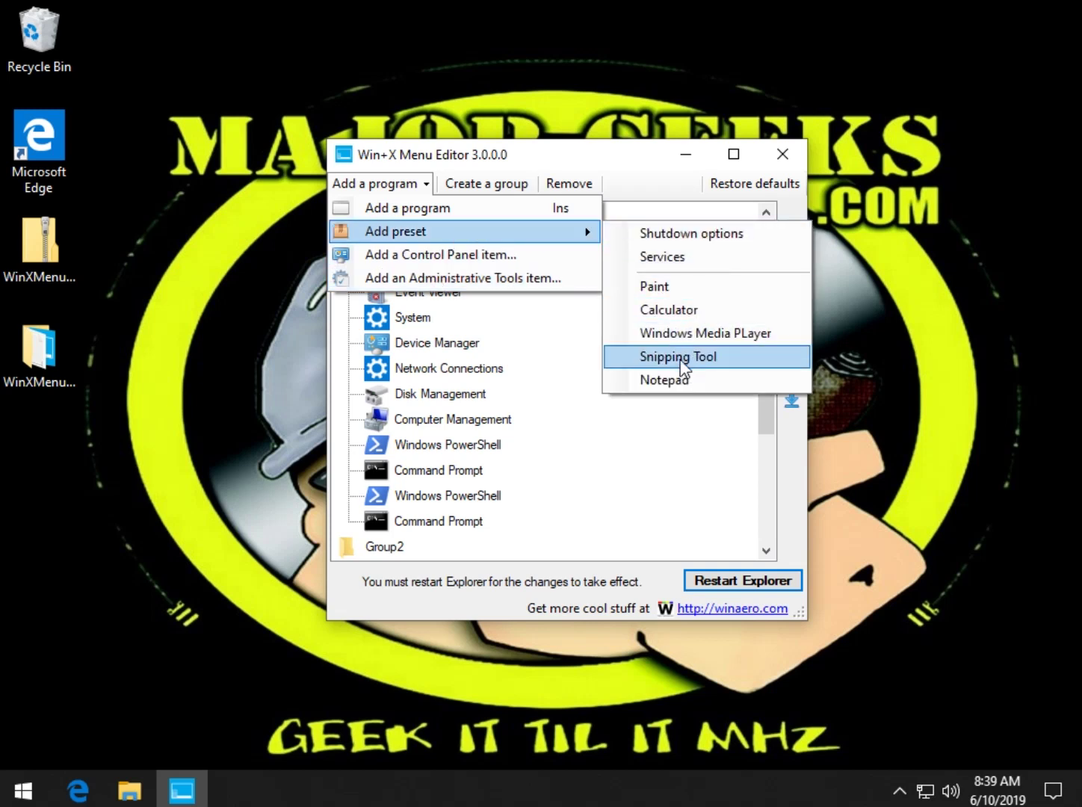
click(492, 271)
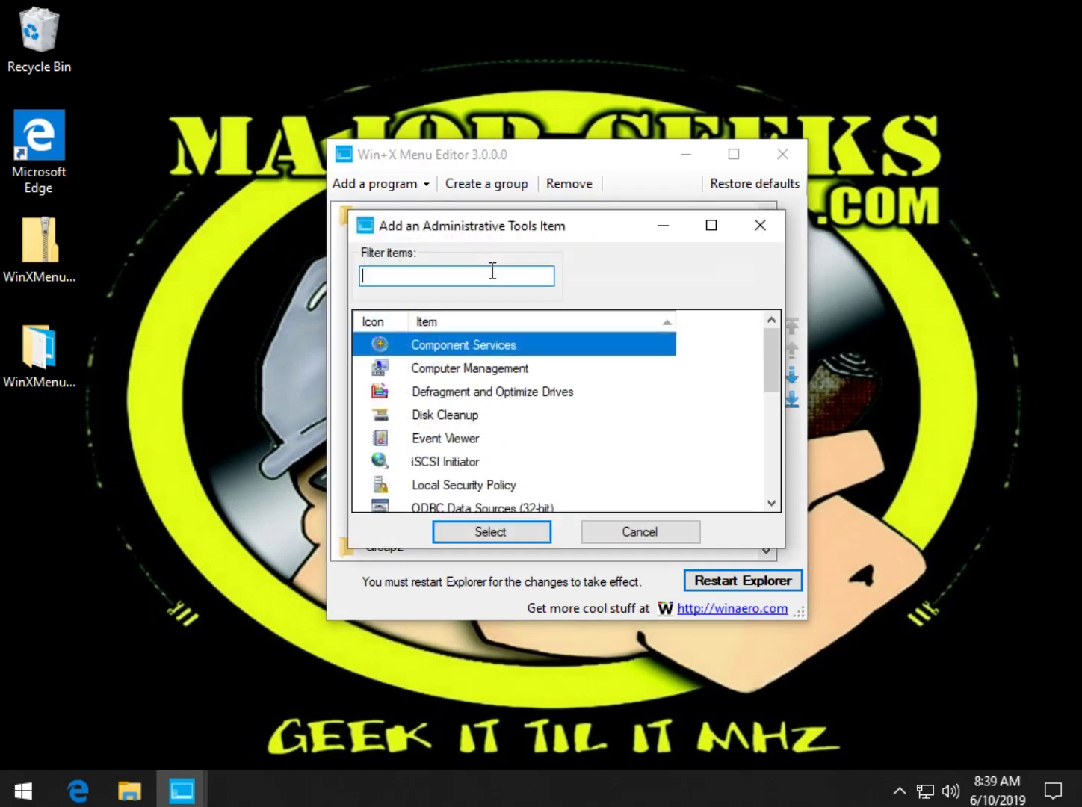
click(454, 417)
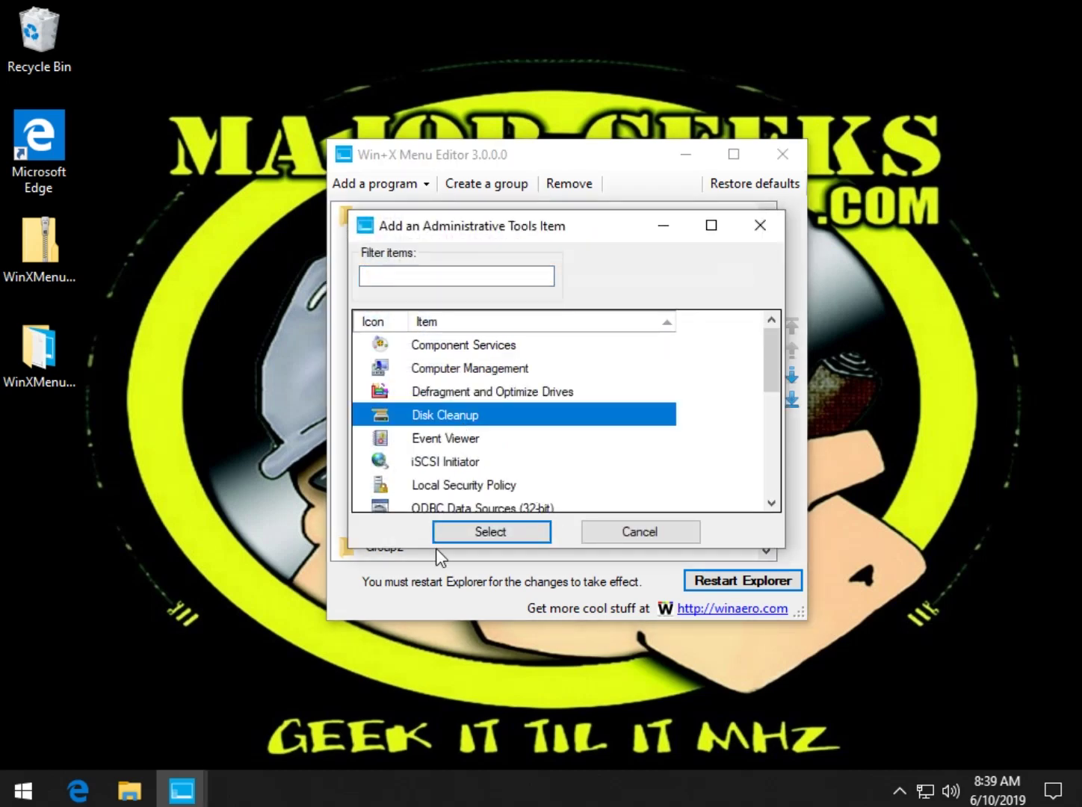
click(455, 533)
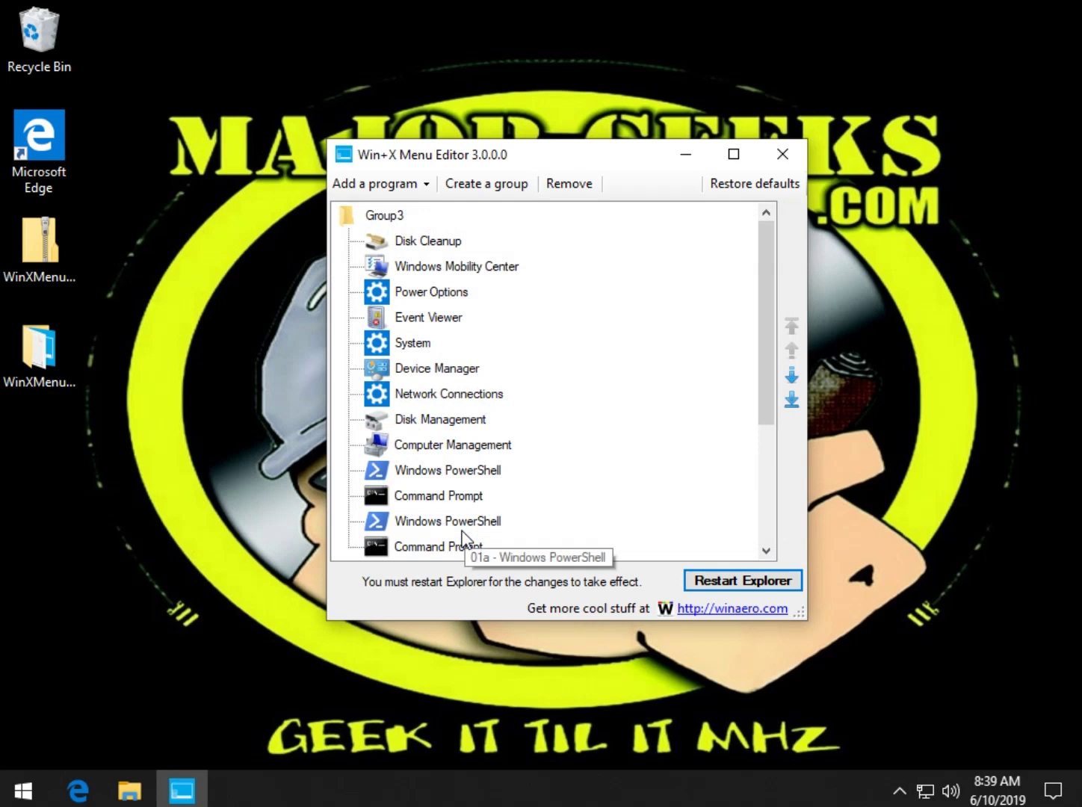
click(423, 239)
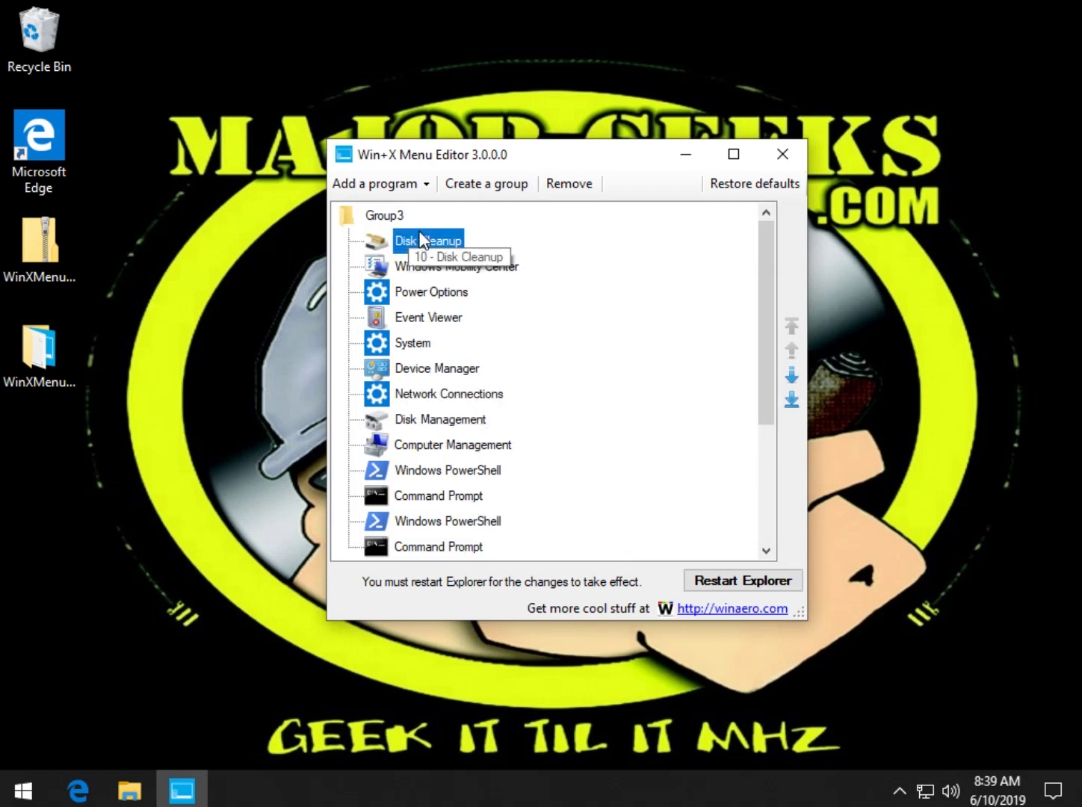
click(724, 581)
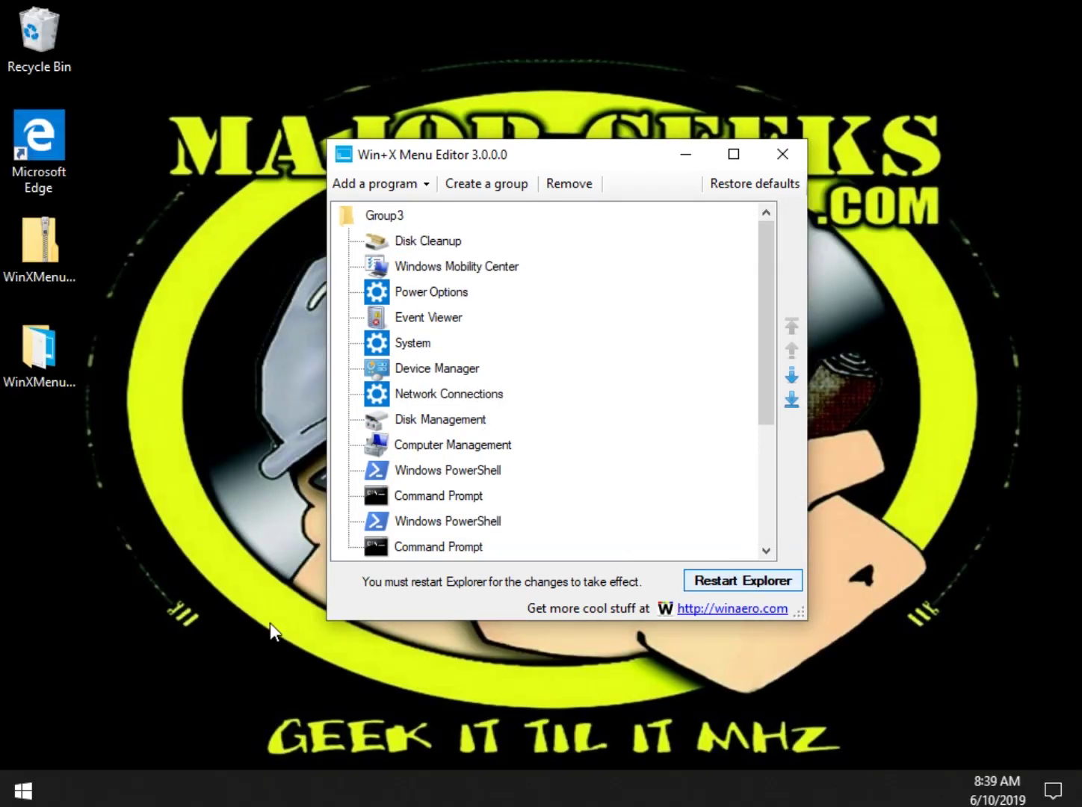
- Move Disk Cleanup to the bottom of Group3, restart Explorer and check the Win+X menu
key(super+x)
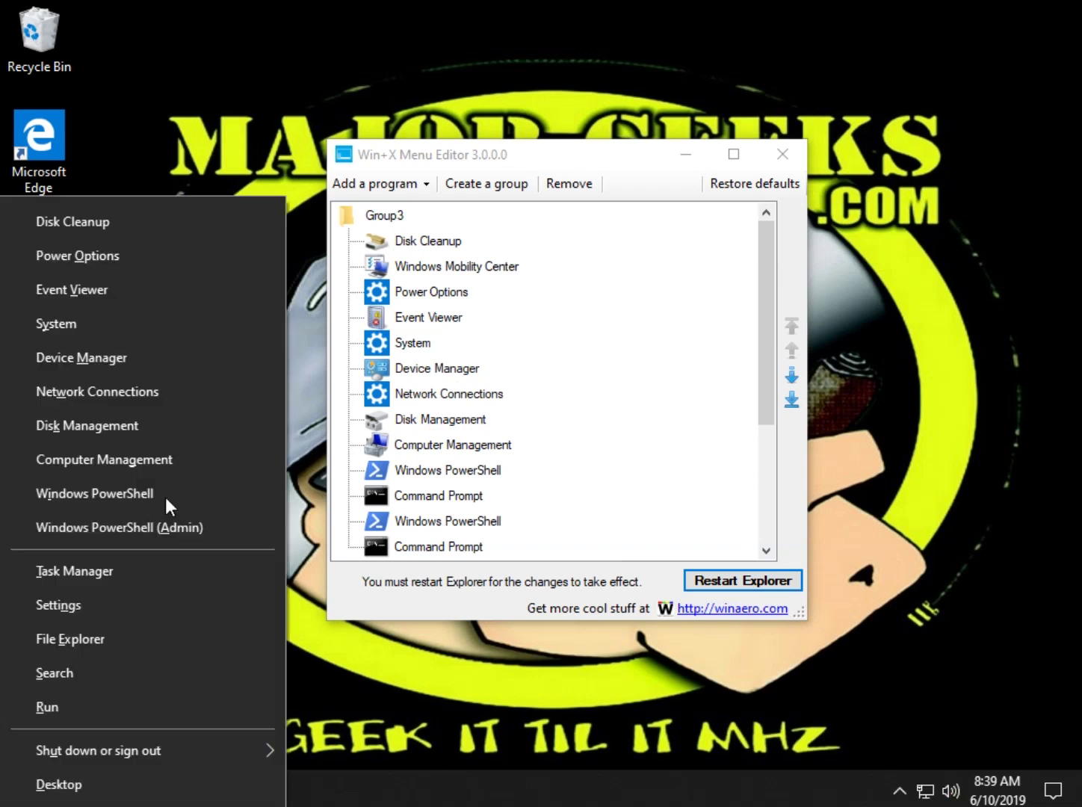
click(416, 246)
right_click(416, 246)
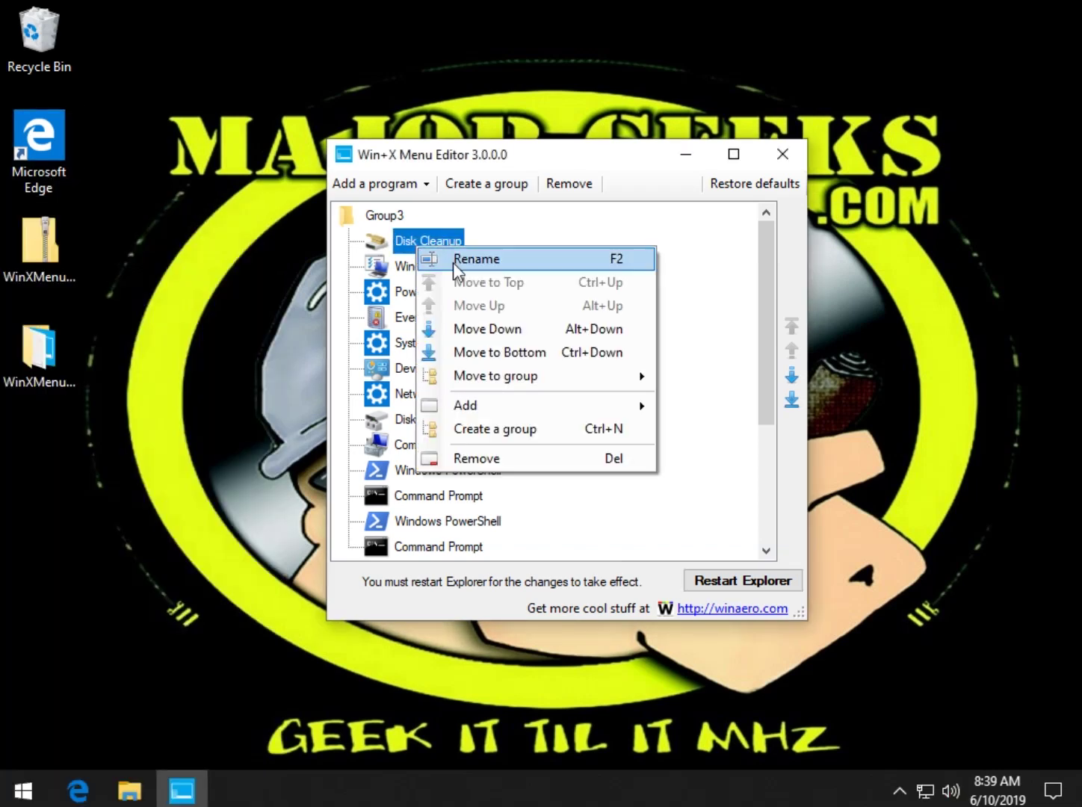
click(495, 352)
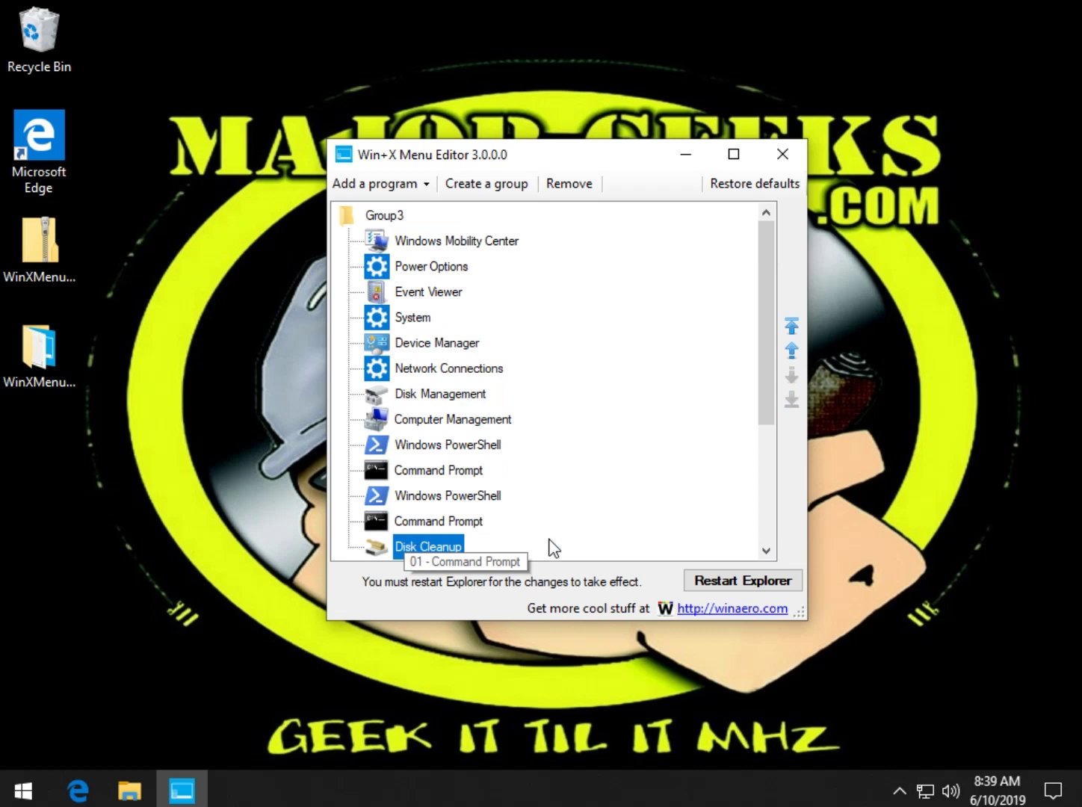
click(688, 580)
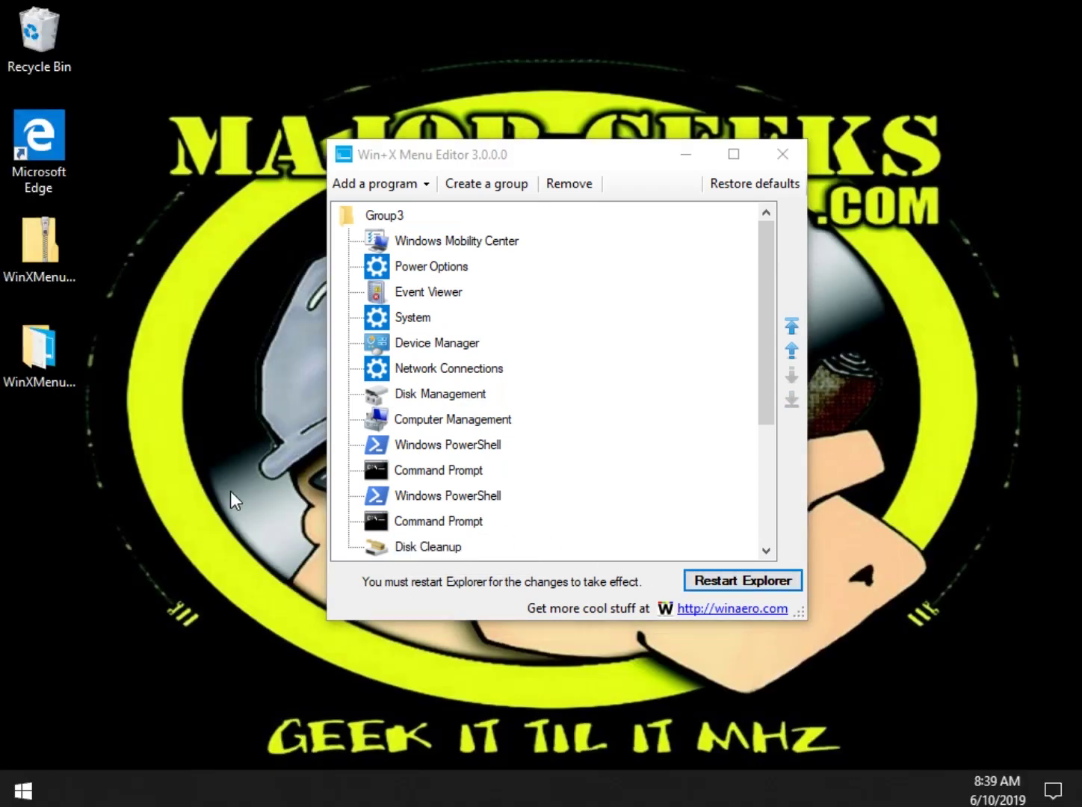
key(super+x)
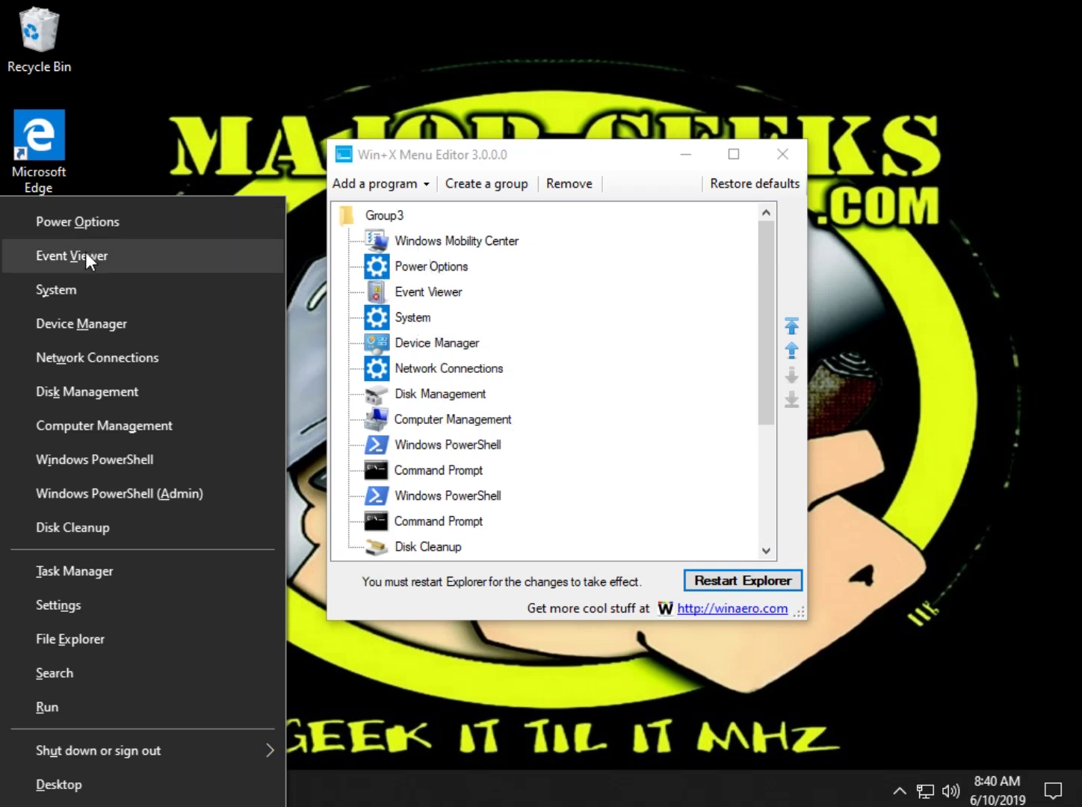
- Move Event Viewer up one place, restart Explorer and verify it is listed first
click(422, 299)
right_click(419, 293)
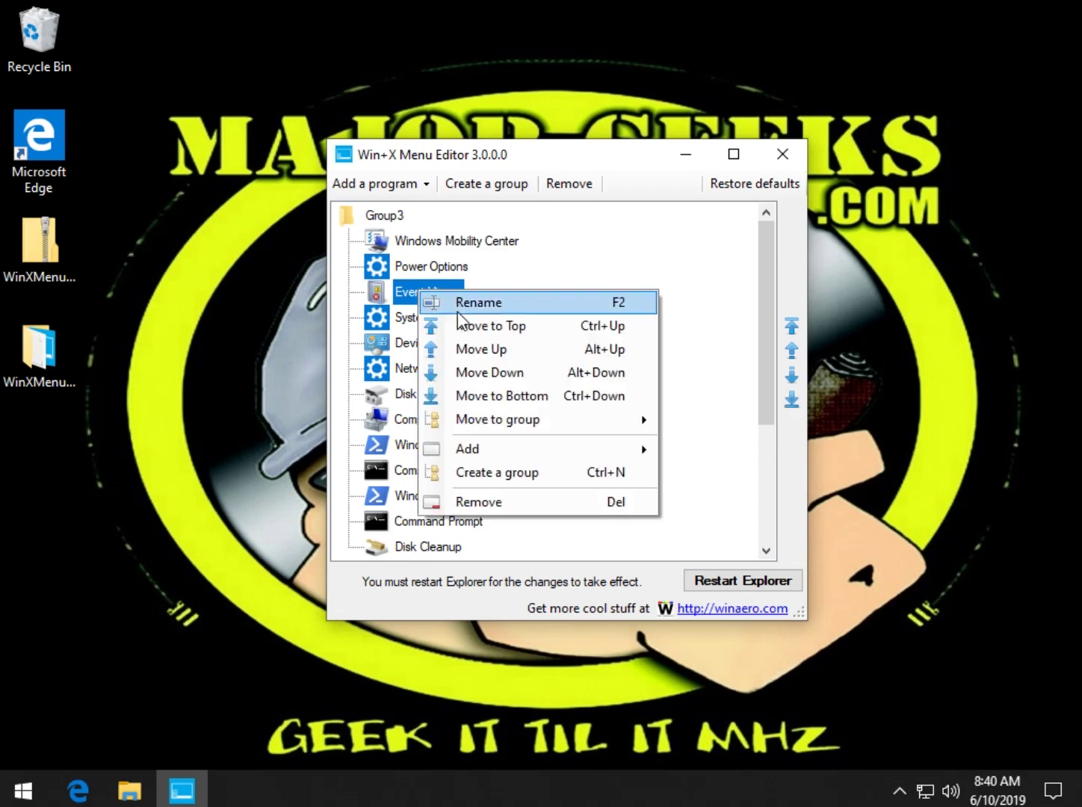
click(487, 345)
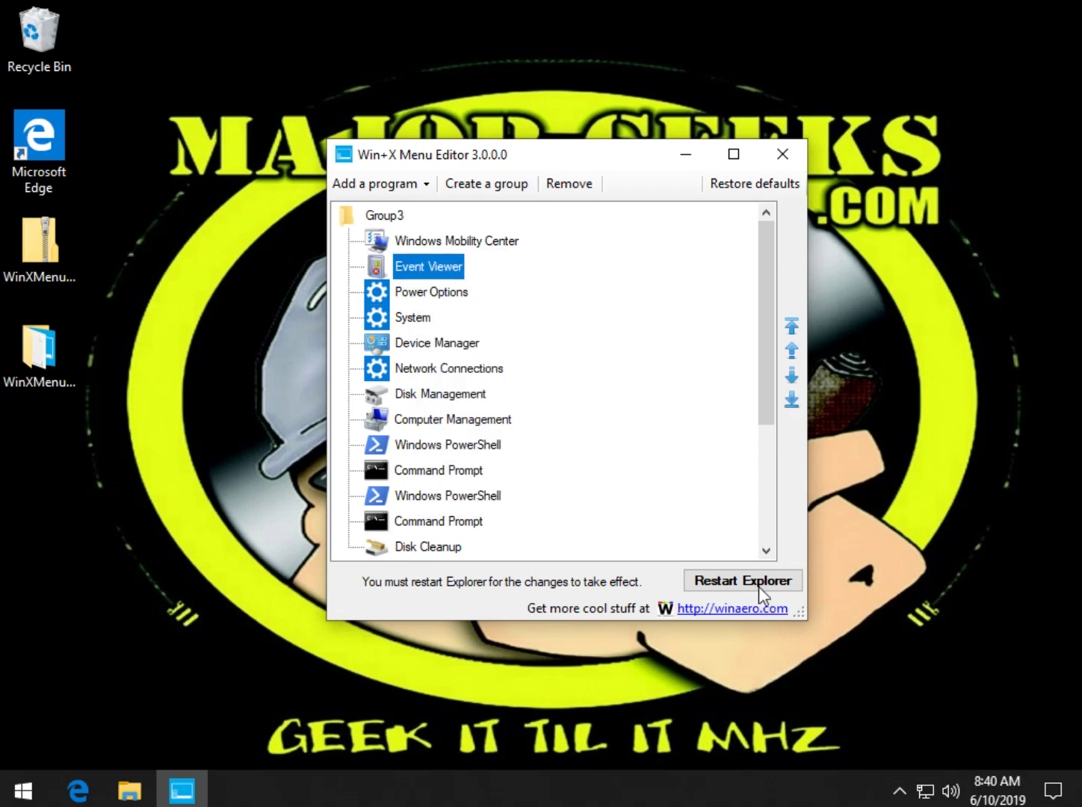
click(759, 582)
key(super+x)
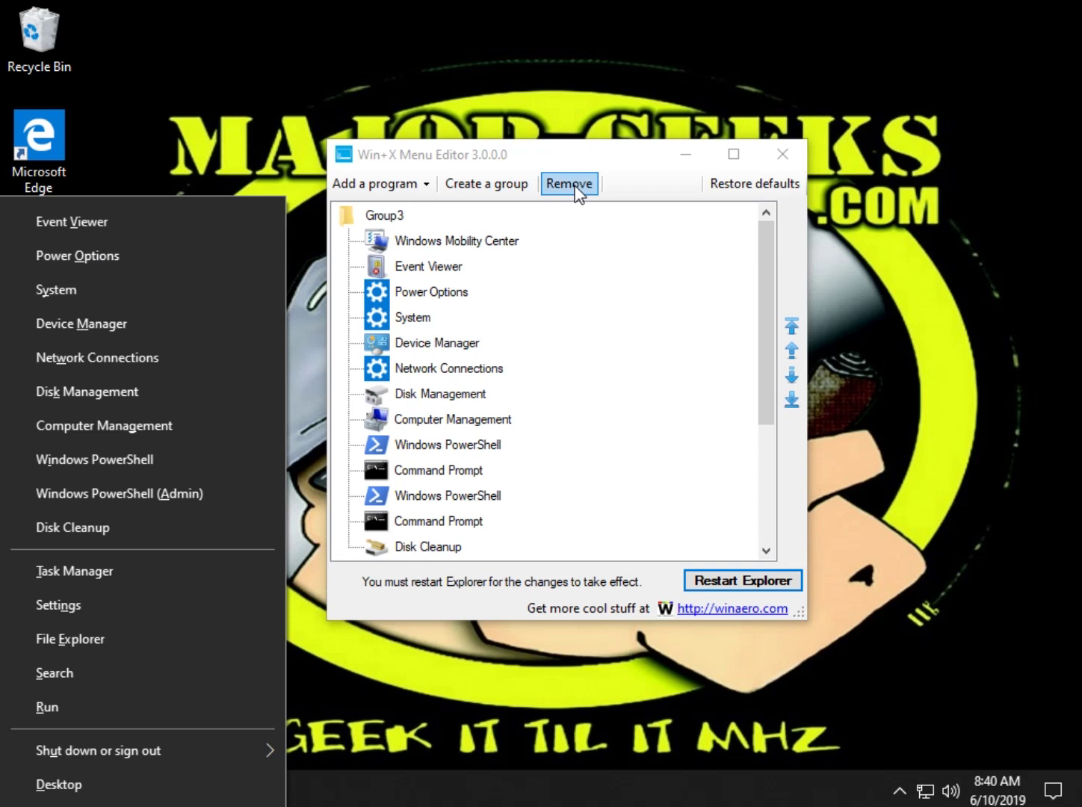
- Remove Event Viewer from Group3, then cancel deleting the Group3 group
click(611, 151)
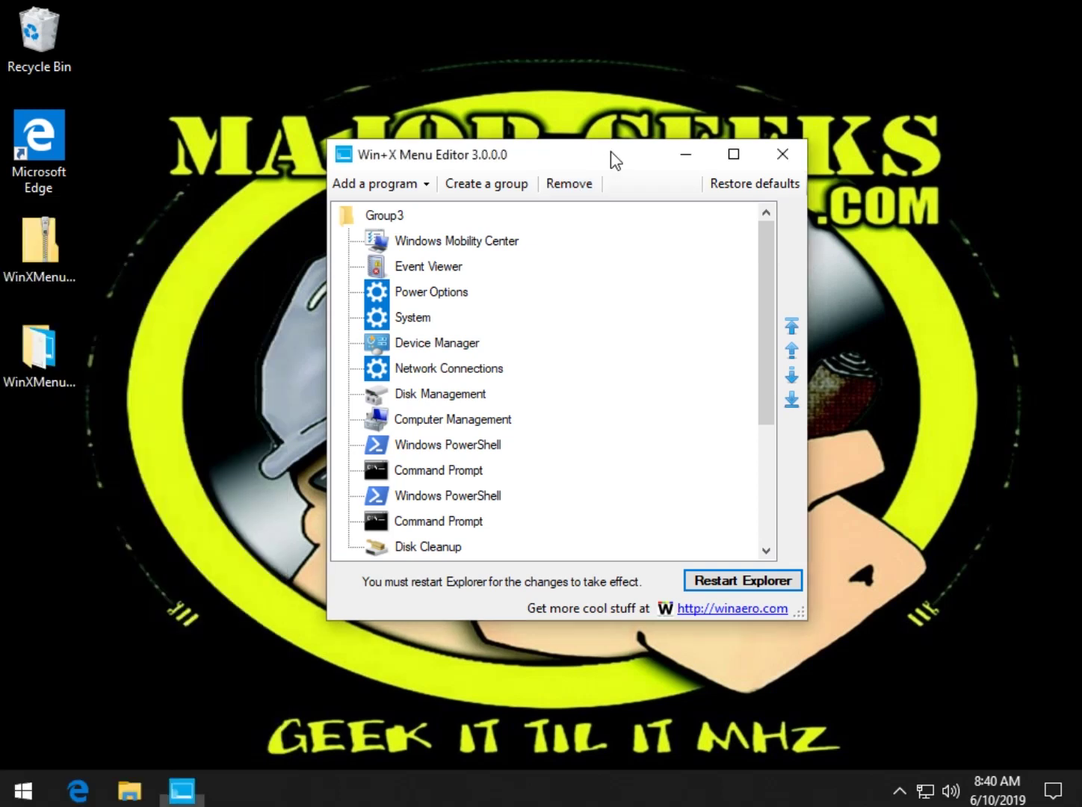
click(583, 192)
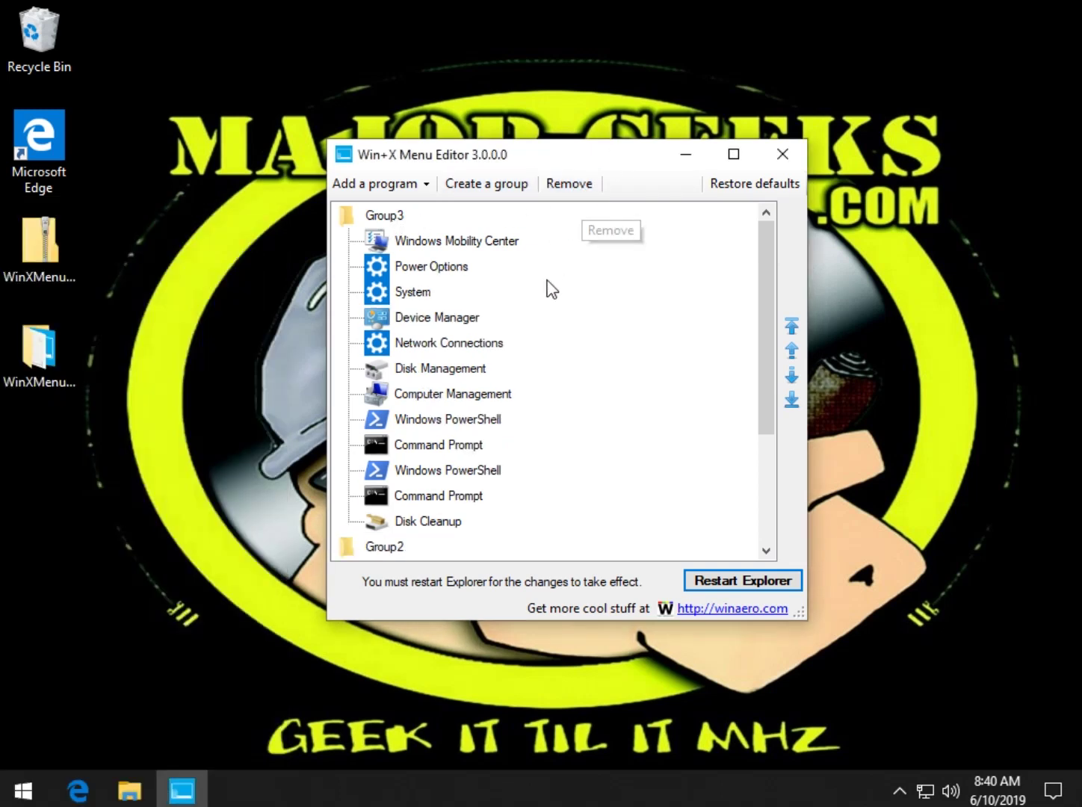
click(386, 216)
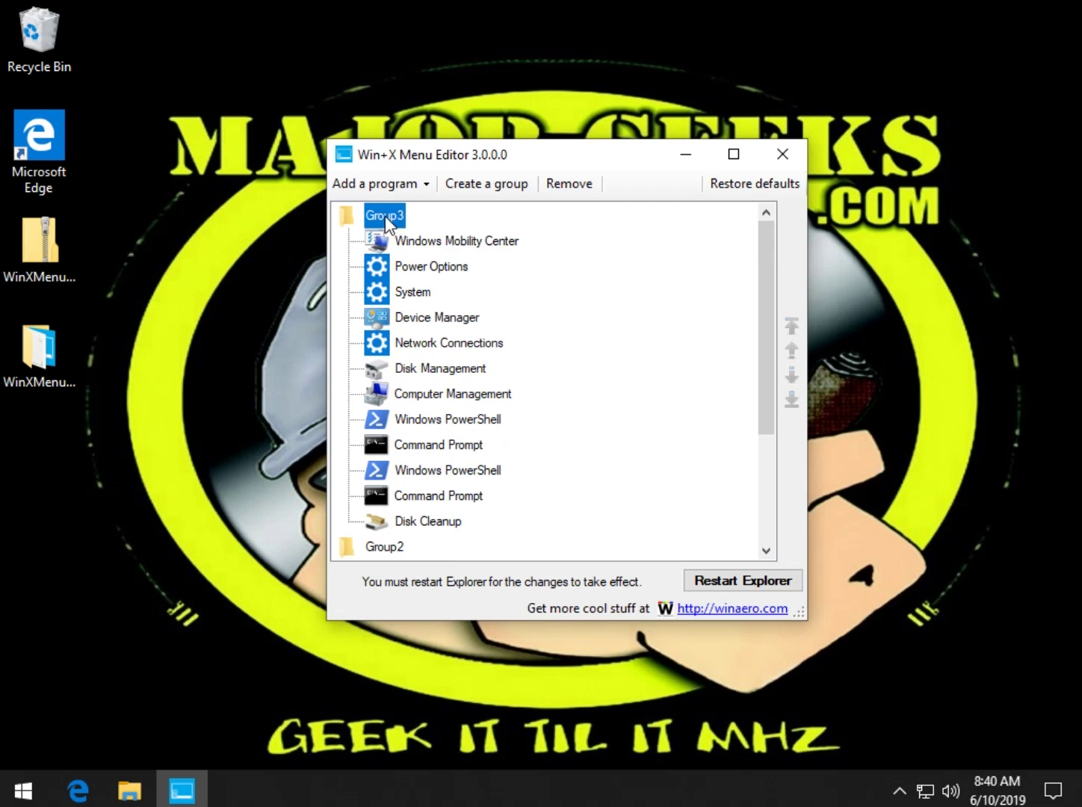
click(566, 181)
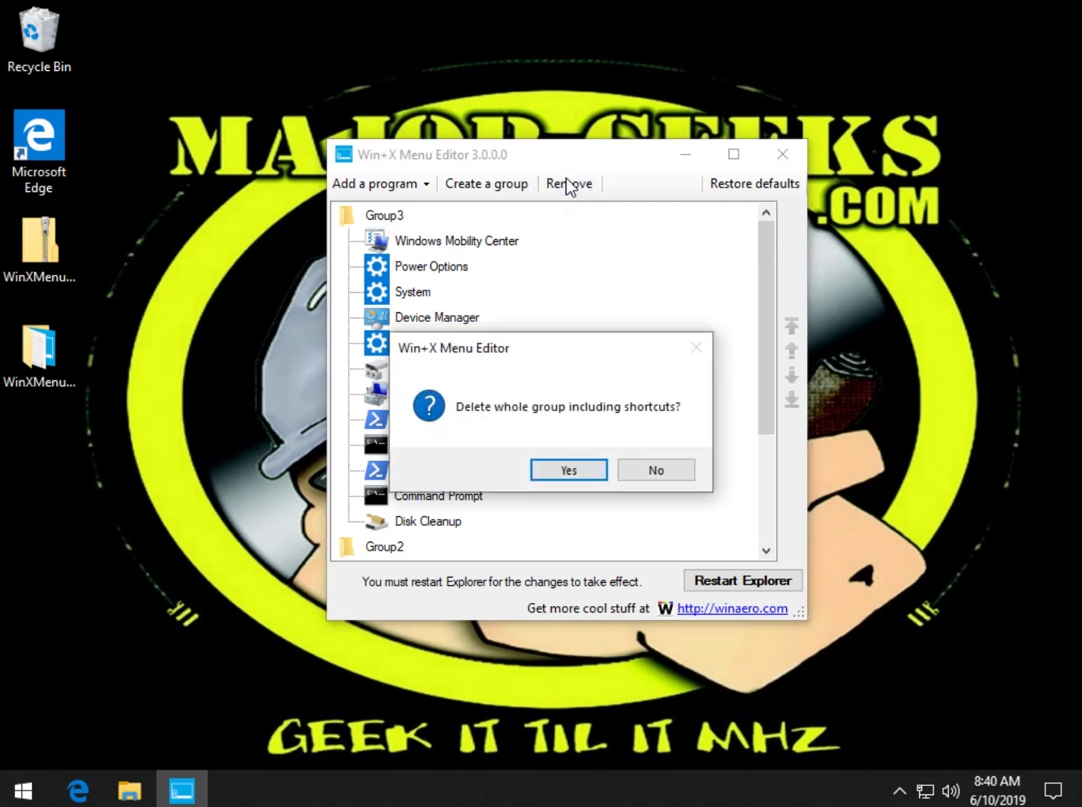
click(645, 475)
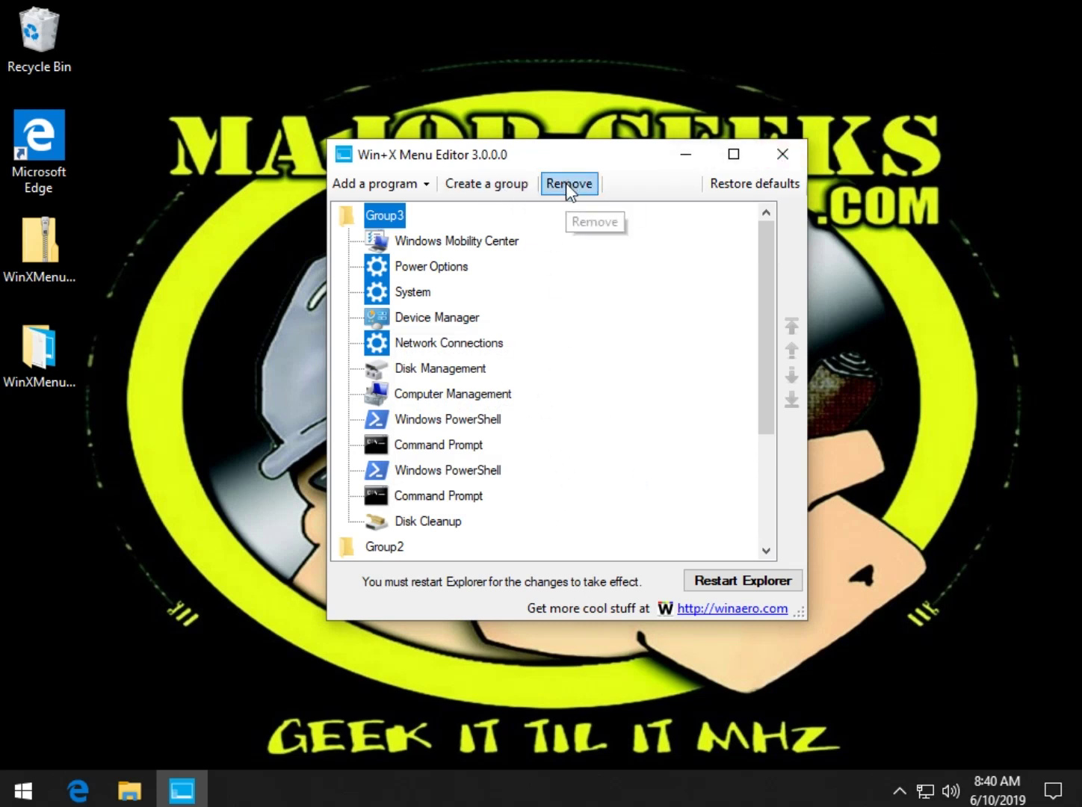
- Restore the default entries, dismiss the warning, and restart Explorer so Apps and Features leads again
click(737, 187)
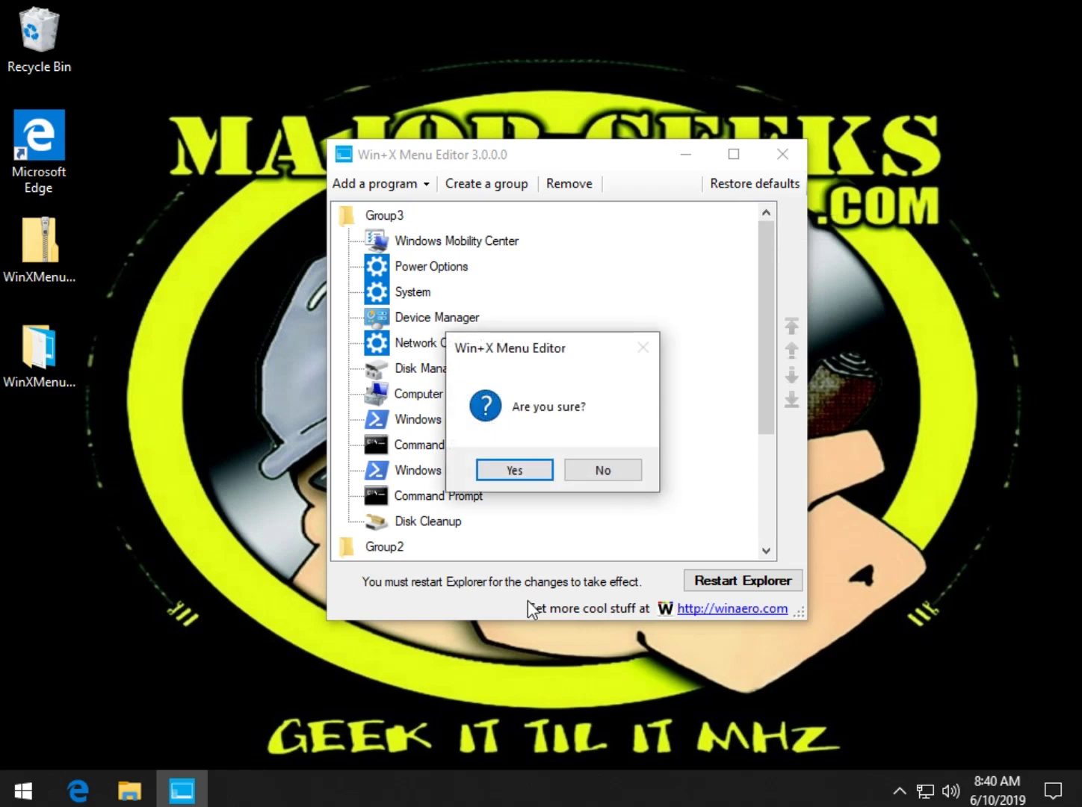
click(546, 467)
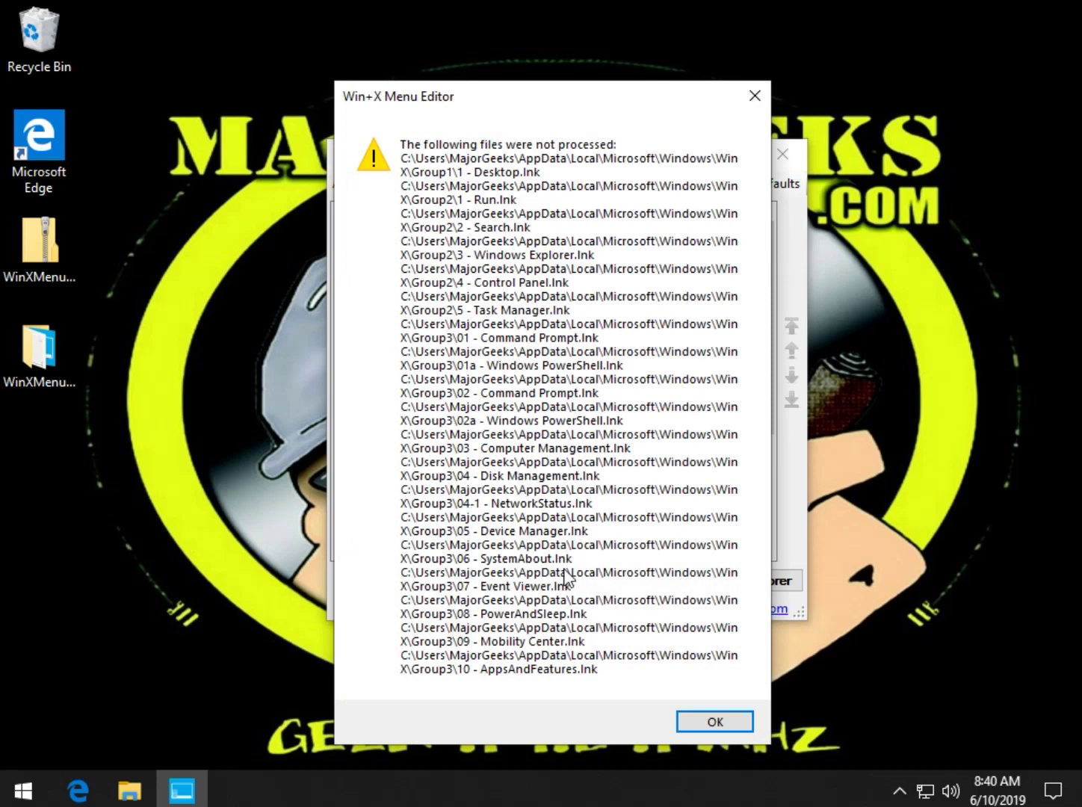
click(189, 506)
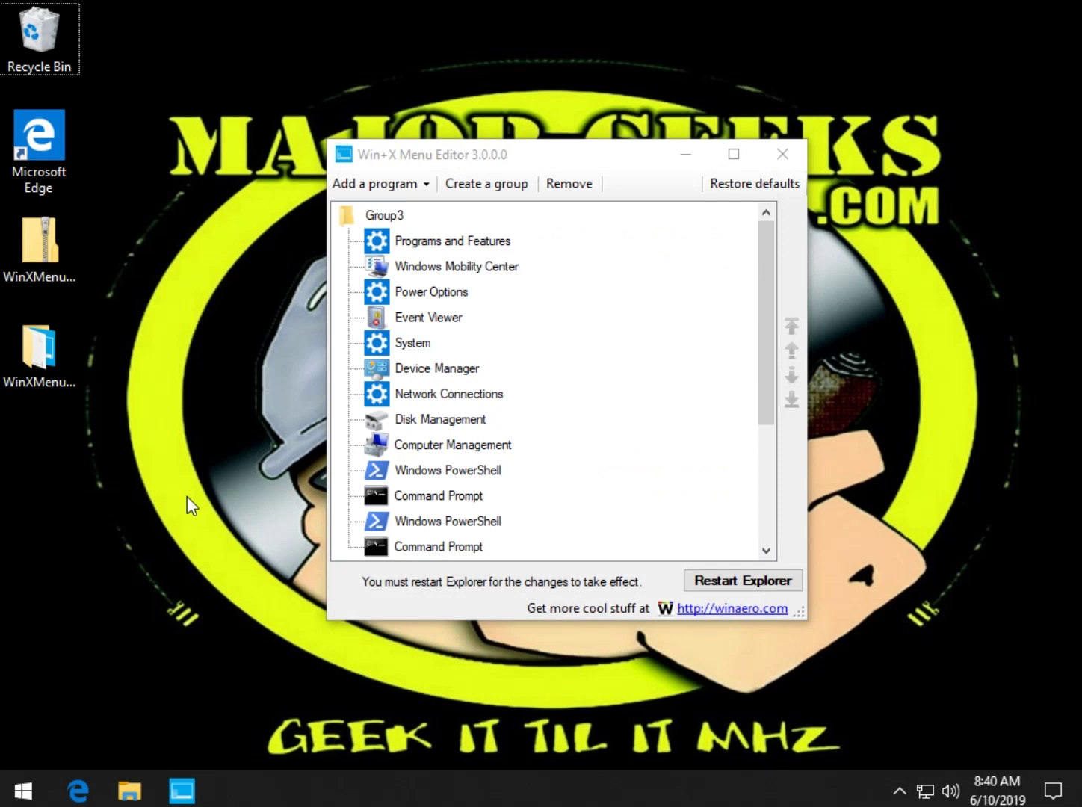
key(super+x)
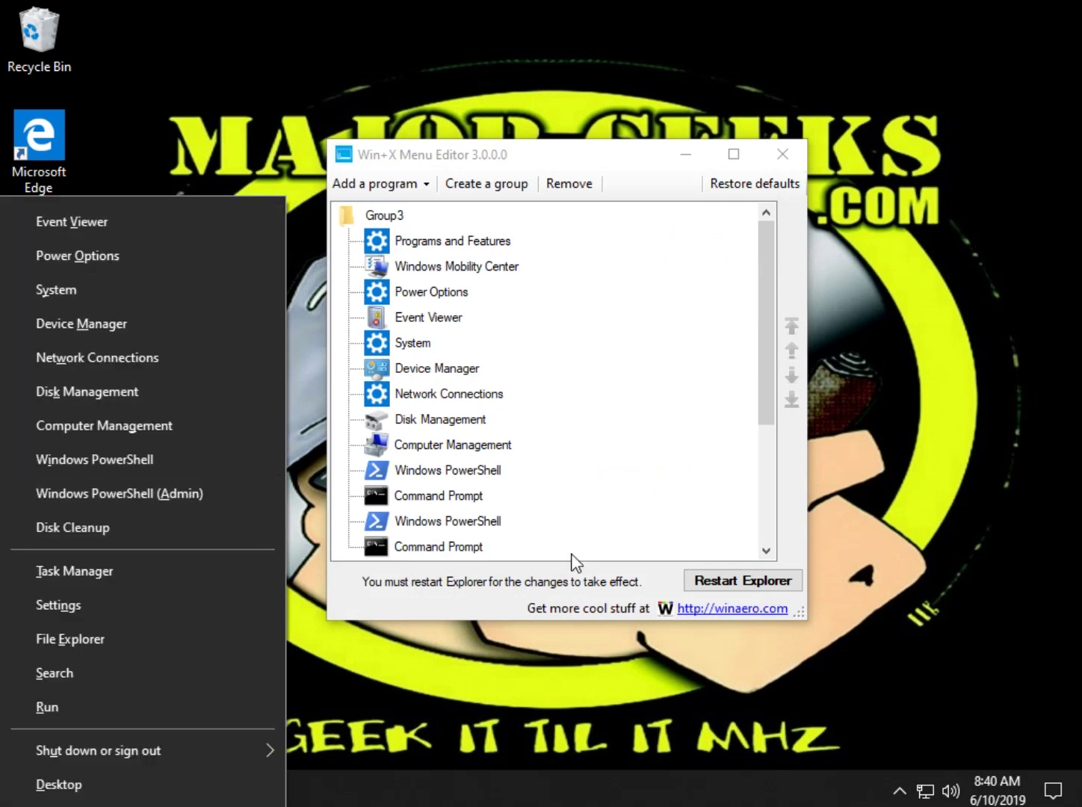
click(718, 188)
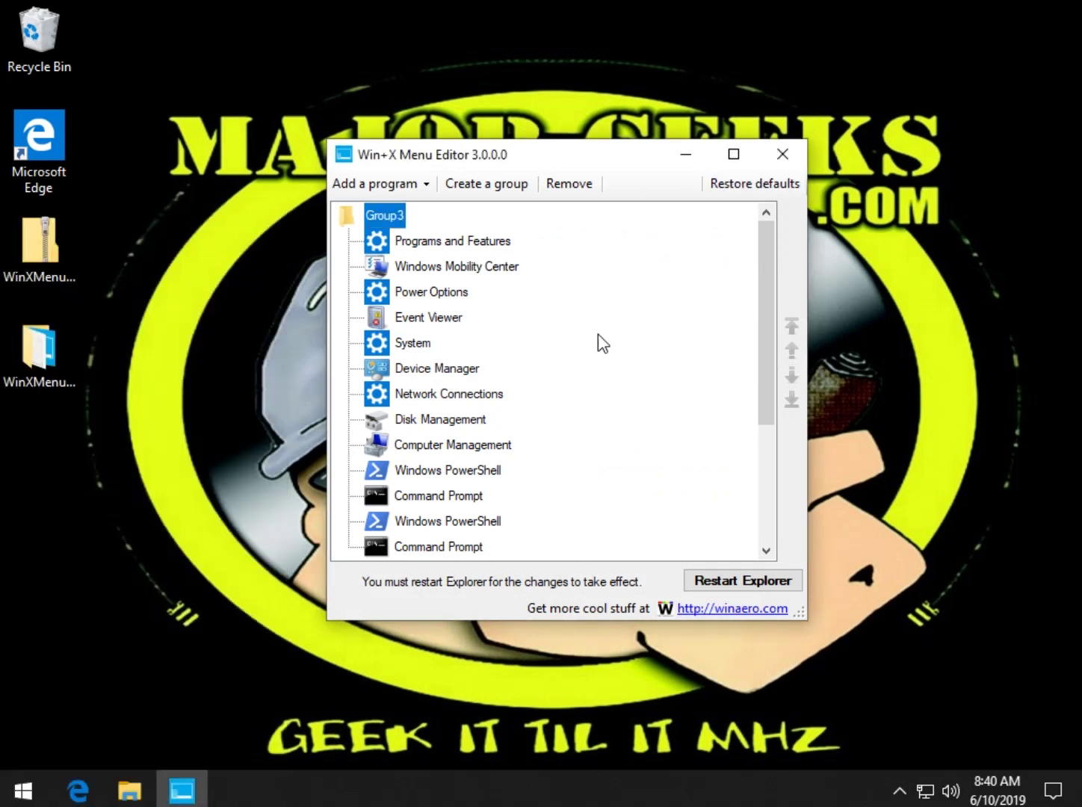
click(727, 584)
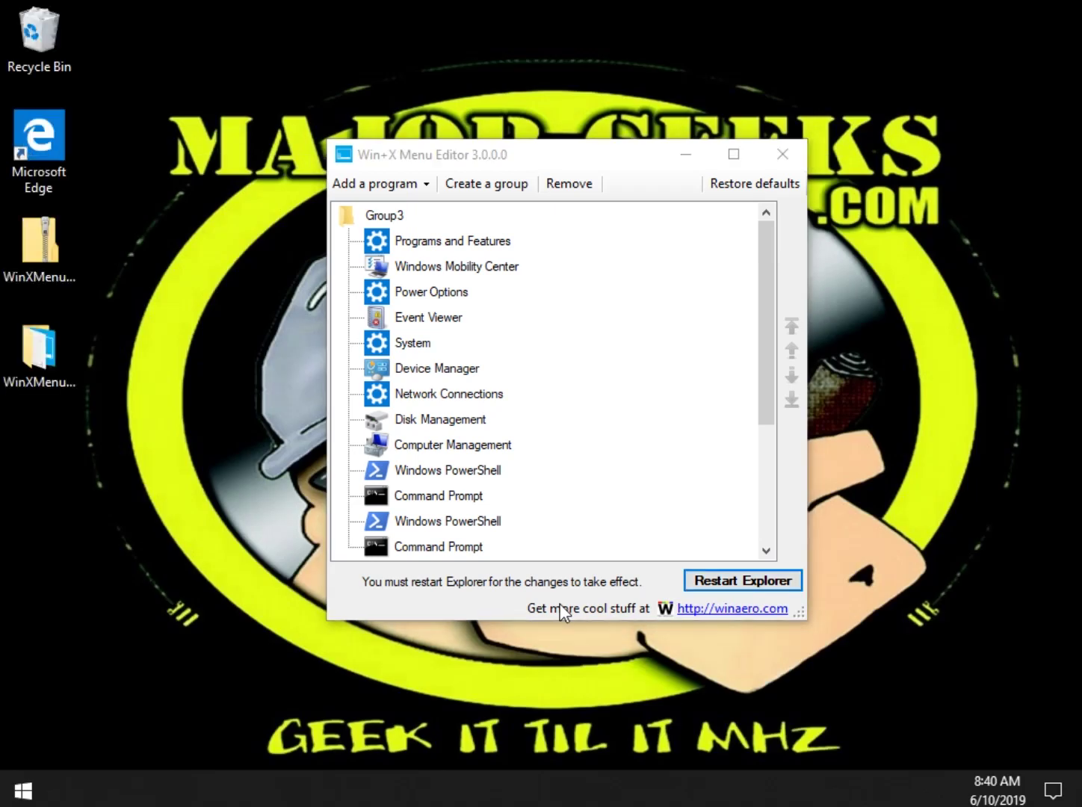
key(super+x)
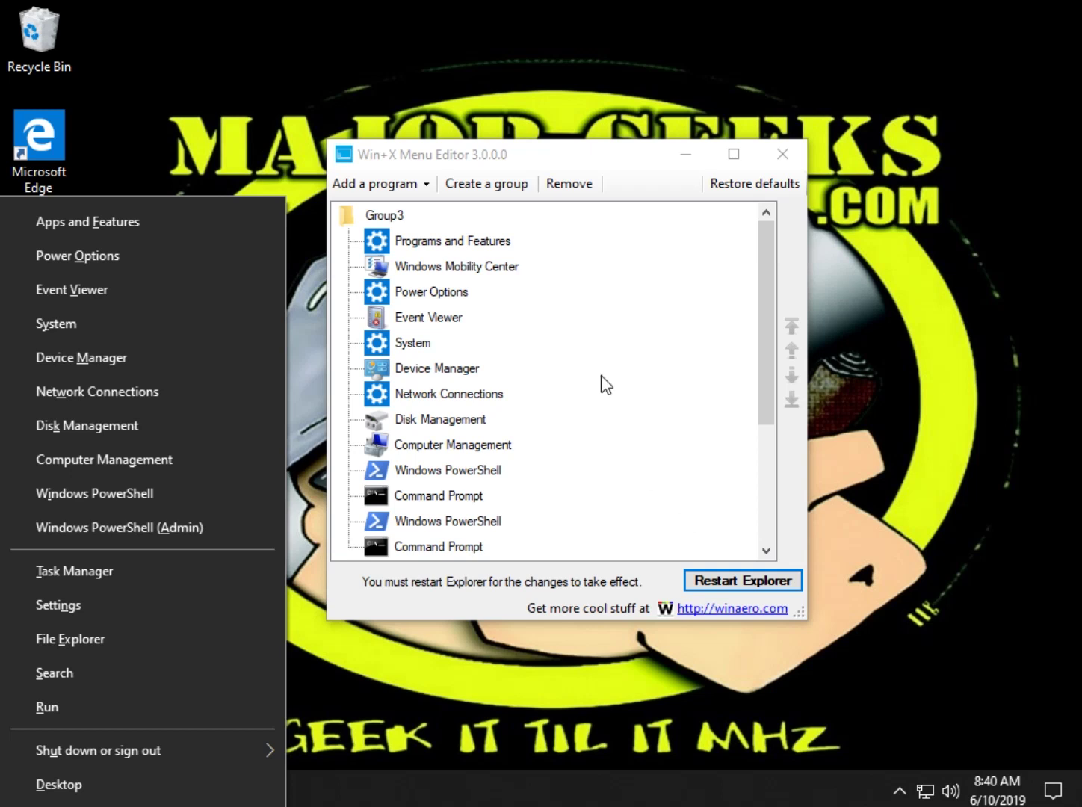
click(575, 183)
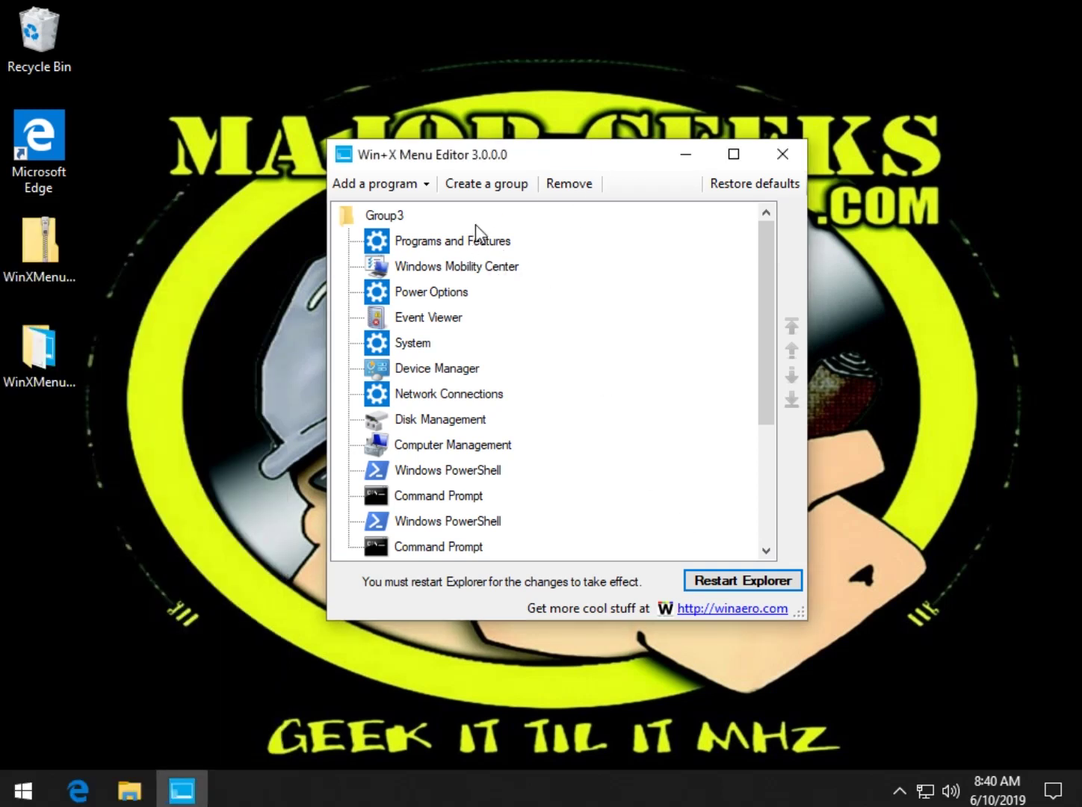
- Create an empty Group4 above Group3, restart Explorer, and check the Win+X menu
click(493, 184)
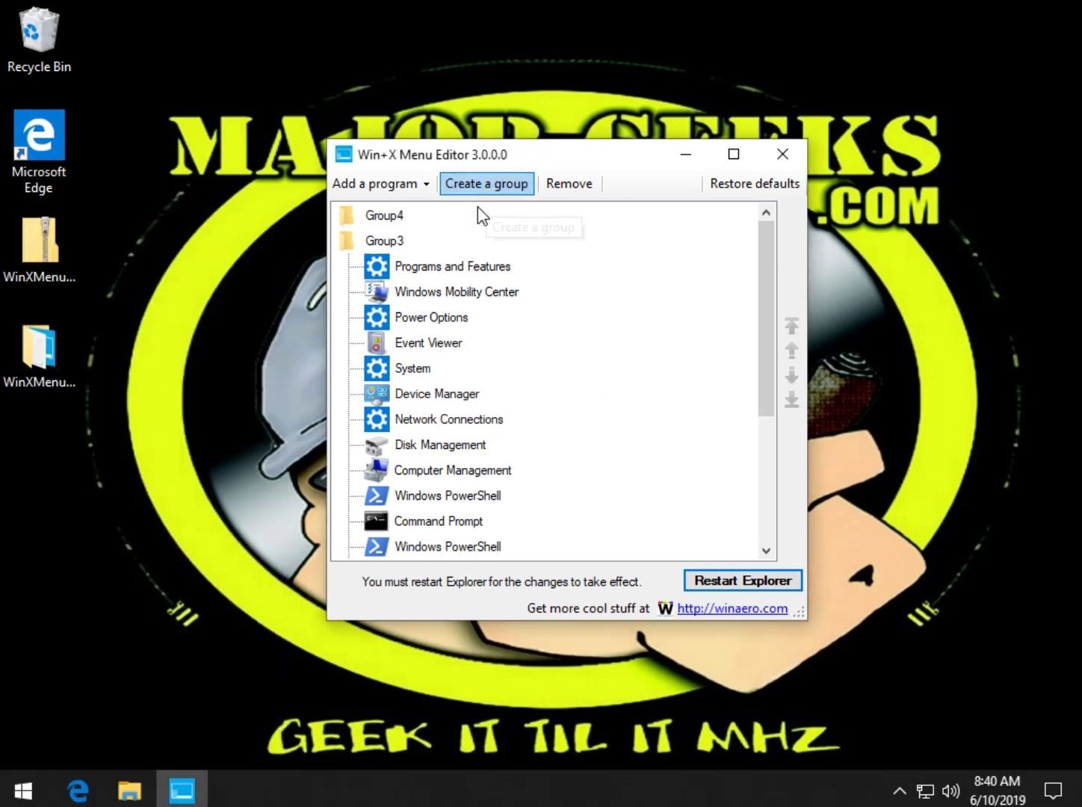
click(387, 216)
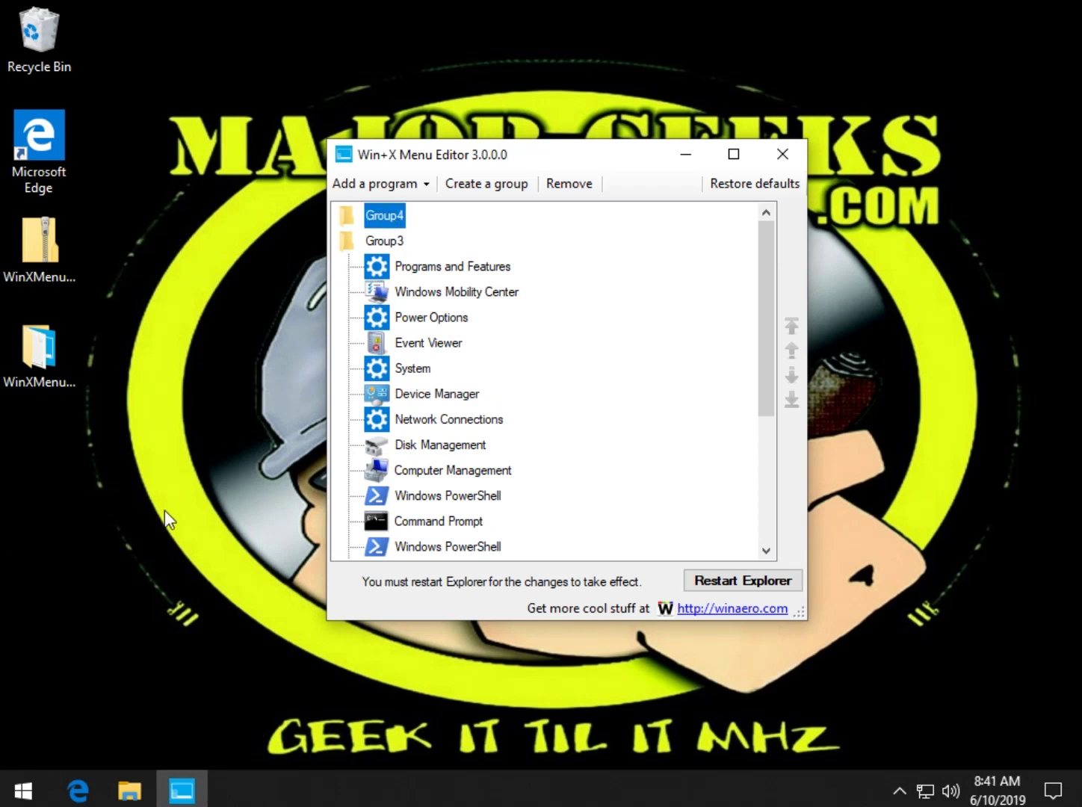
key(super+x)
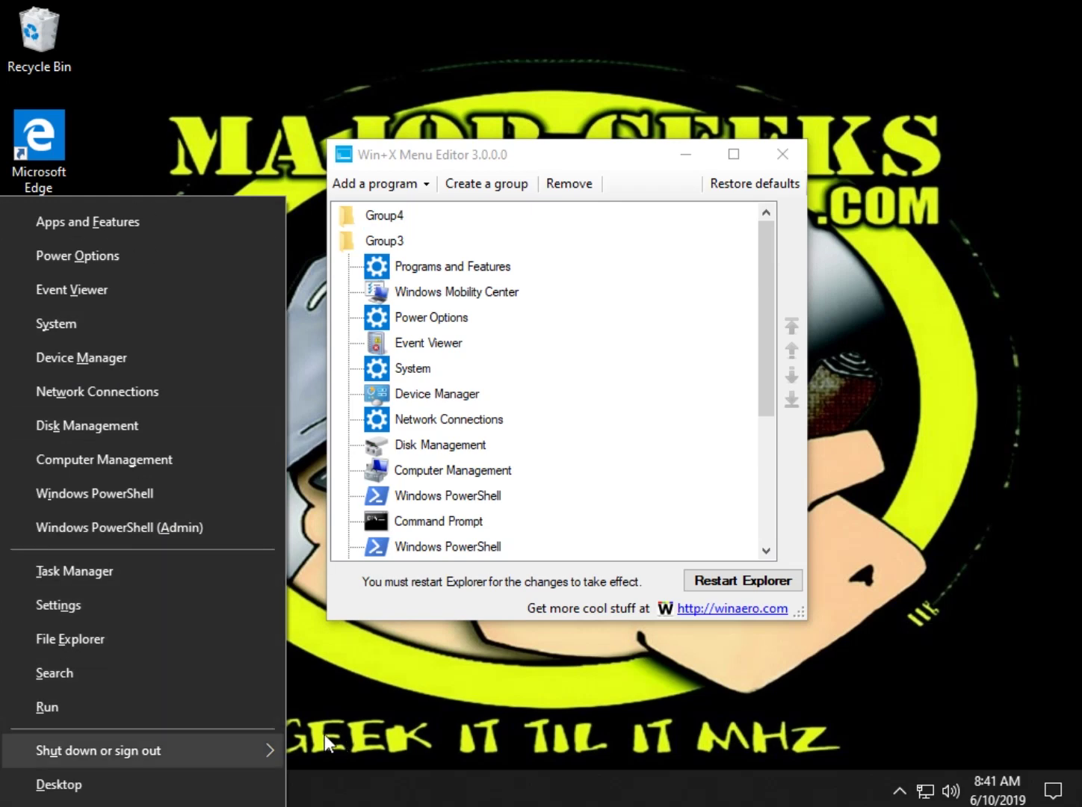
scroll(413, 526, down, 3)
scroll(415, 519, up, 3)
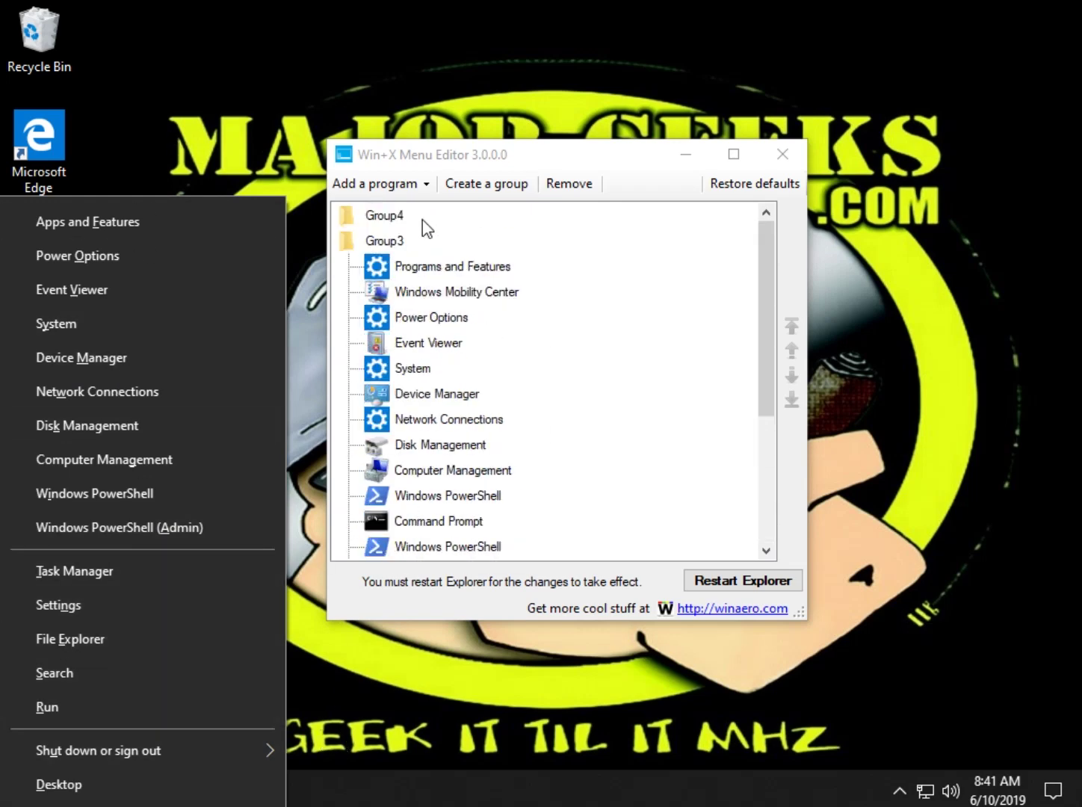
click(715, 582)
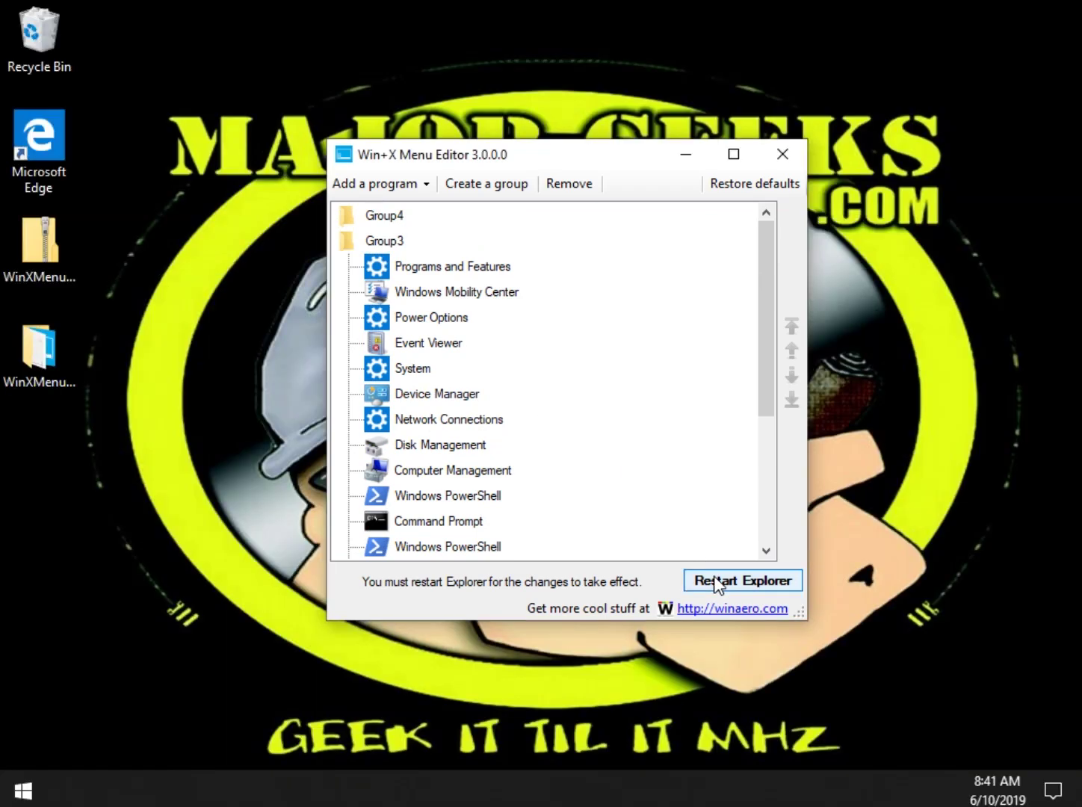
key(super+x)
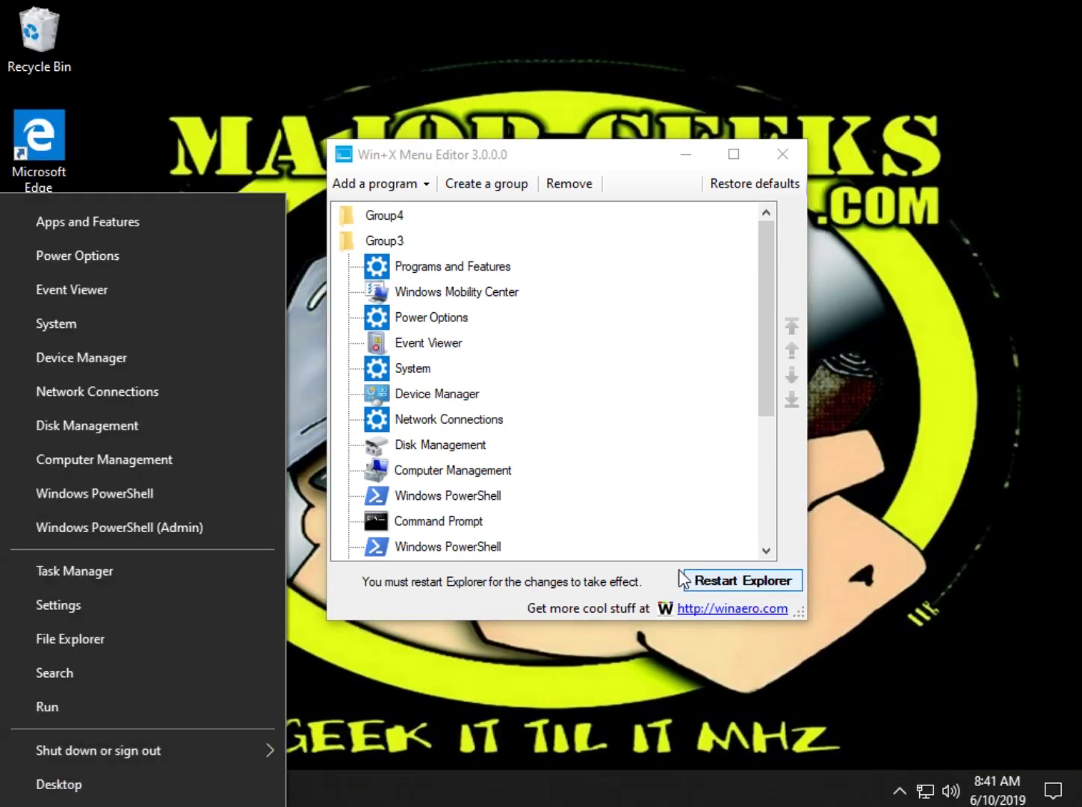
click(393, 216)
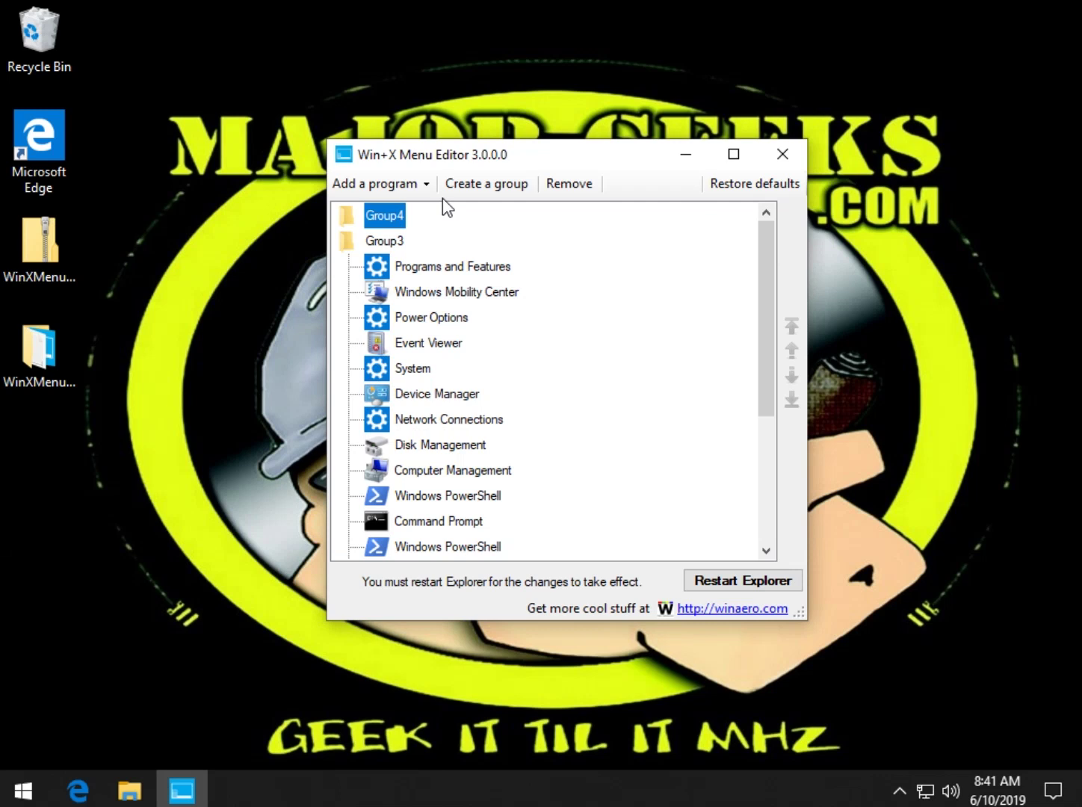
- Add the Paint preset to Group4, restart Explorer, and confirm Paint tops the Win+X menu
click(427, 189)
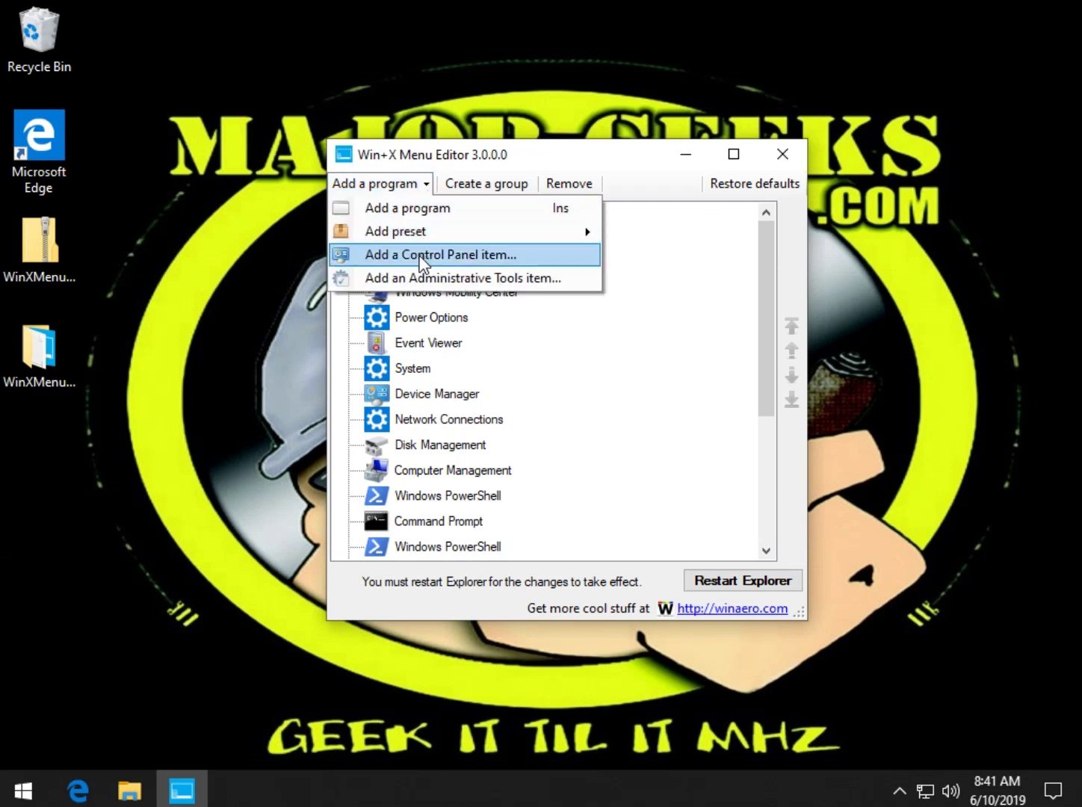
mouse_move(428, 235)
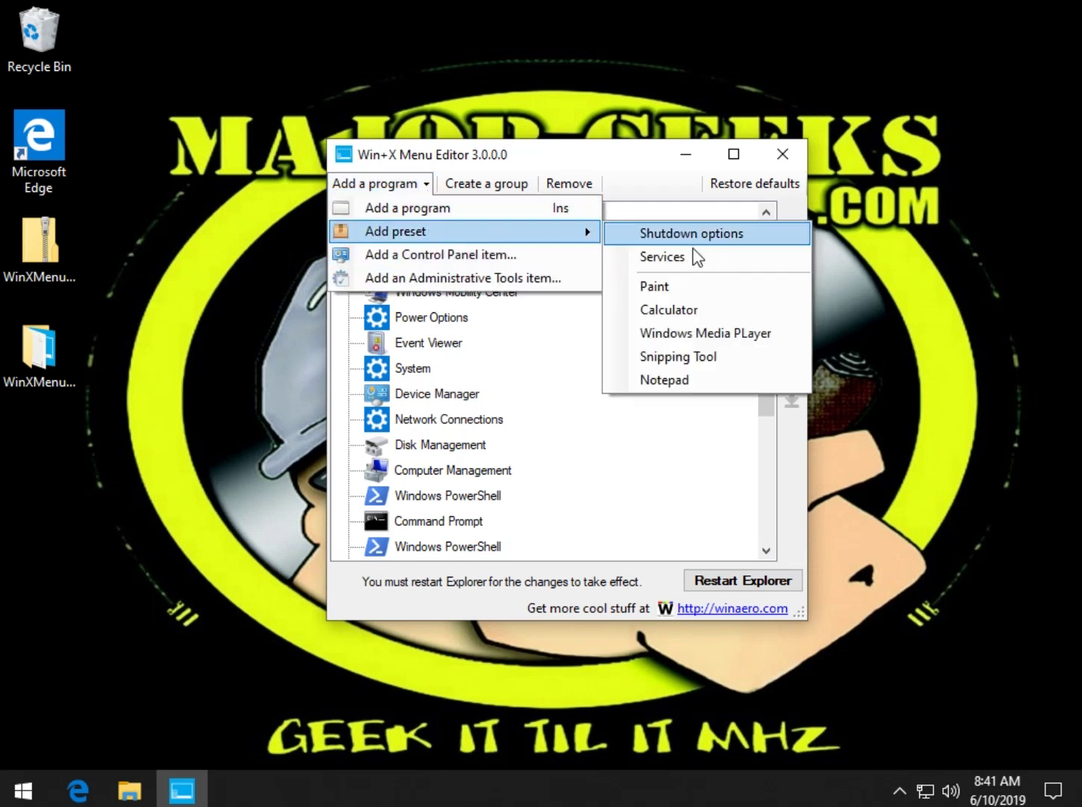
click(692, 290)
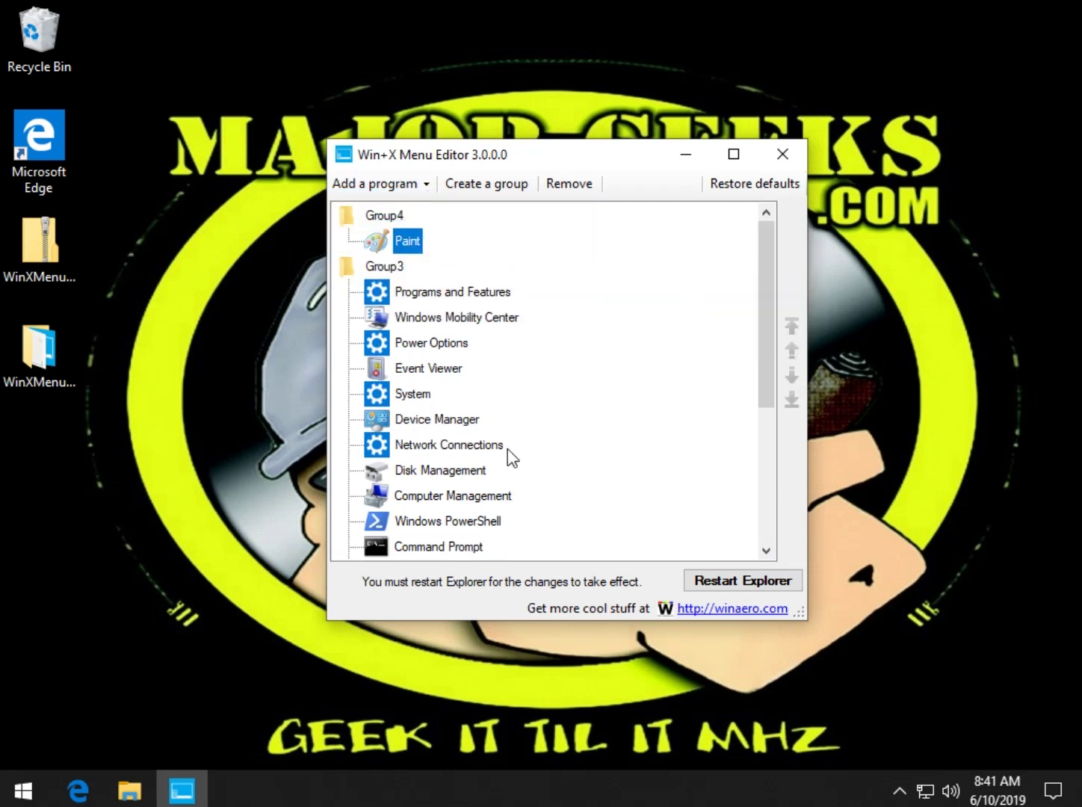
click(702, 581)
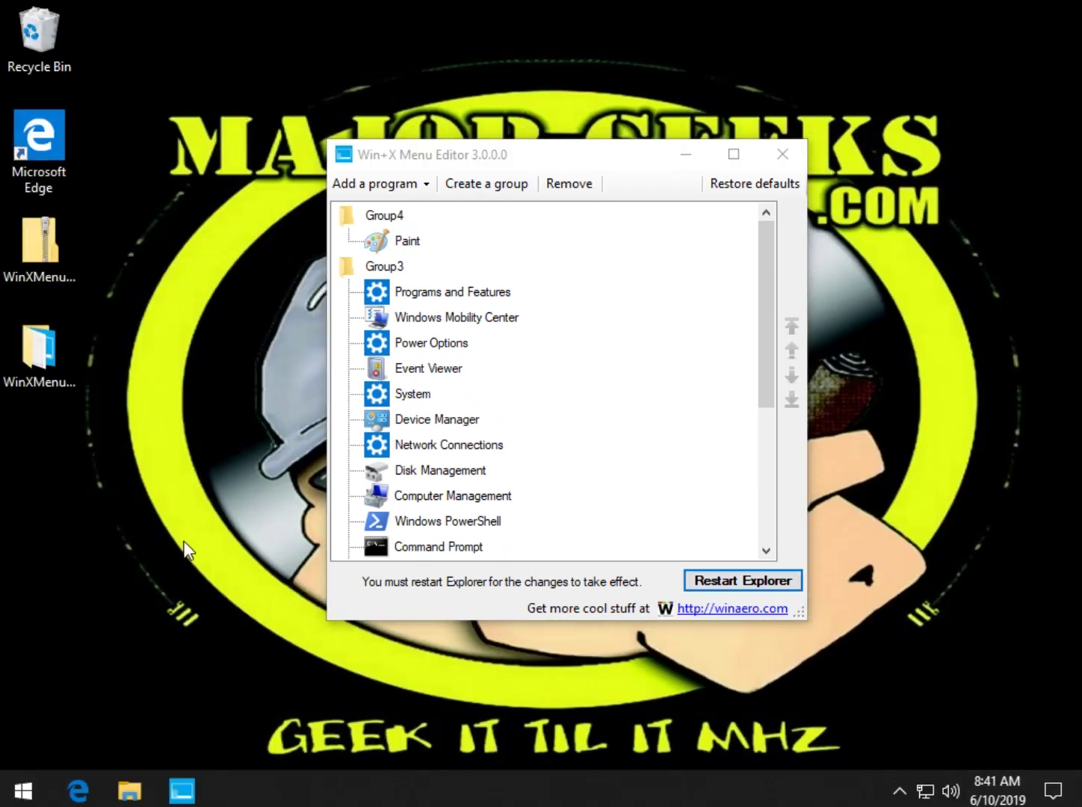
key(super+x)
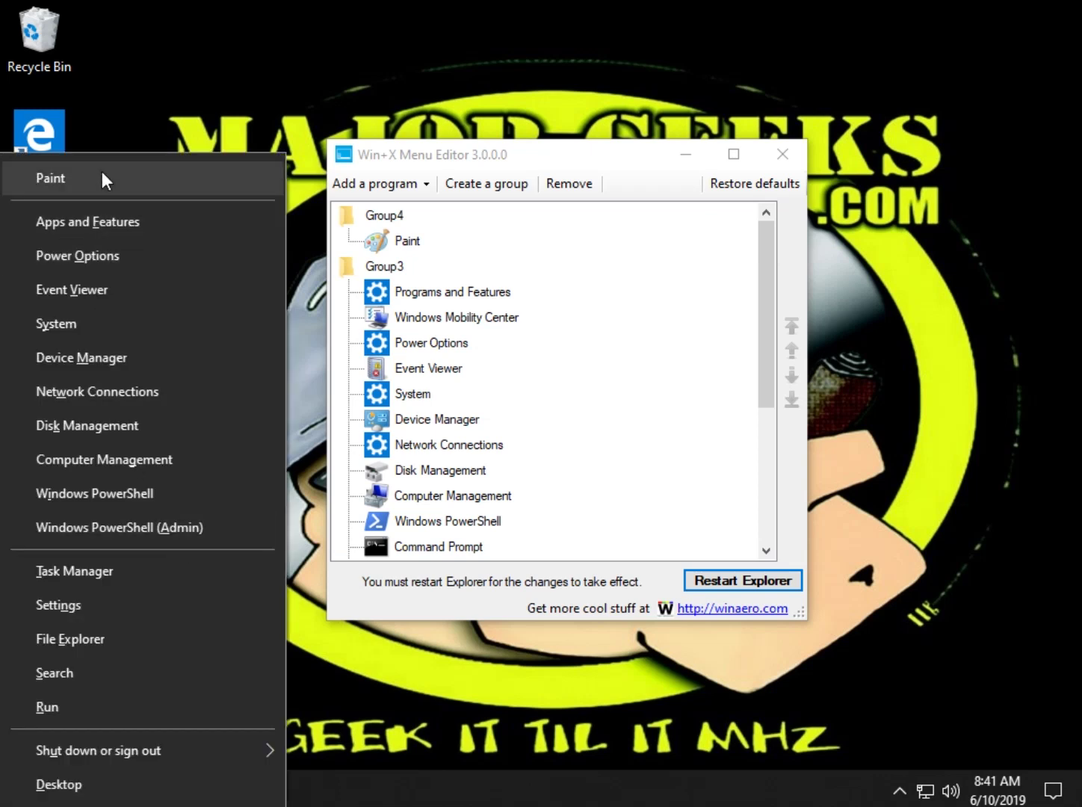
- Delete Group4 and its Paint shortcut after confirming Yes, then restart Explorer
click(394, 216)
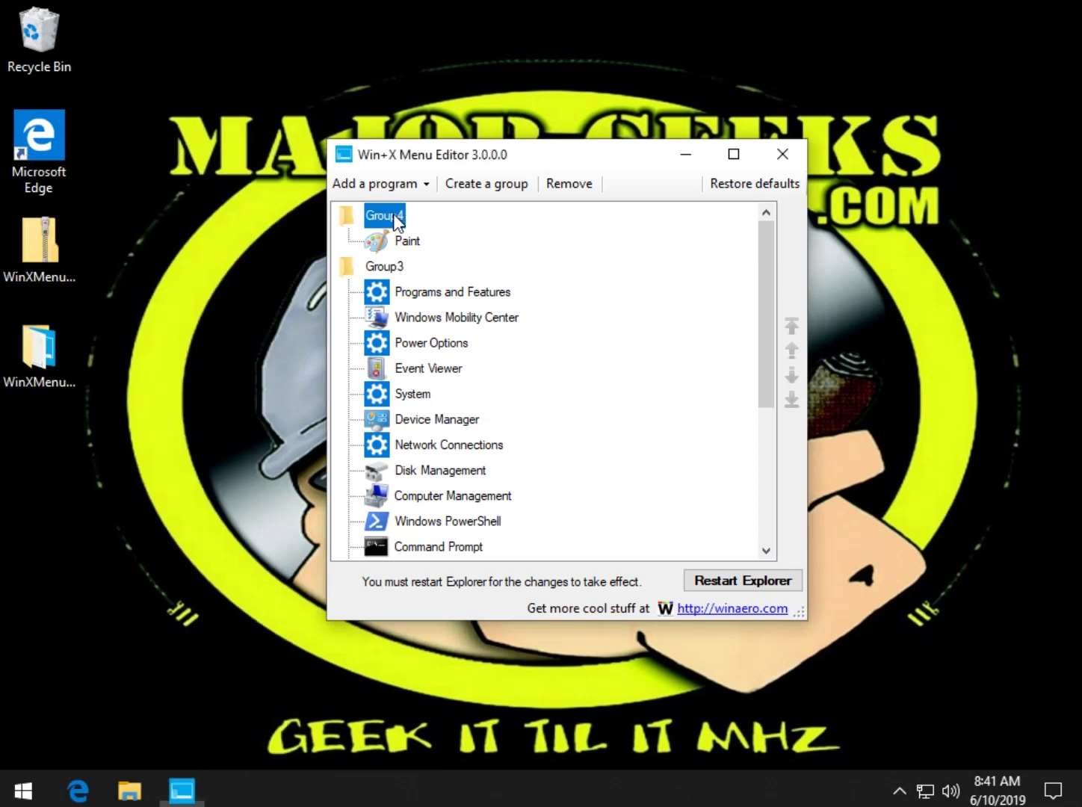
right_click(395, 217)
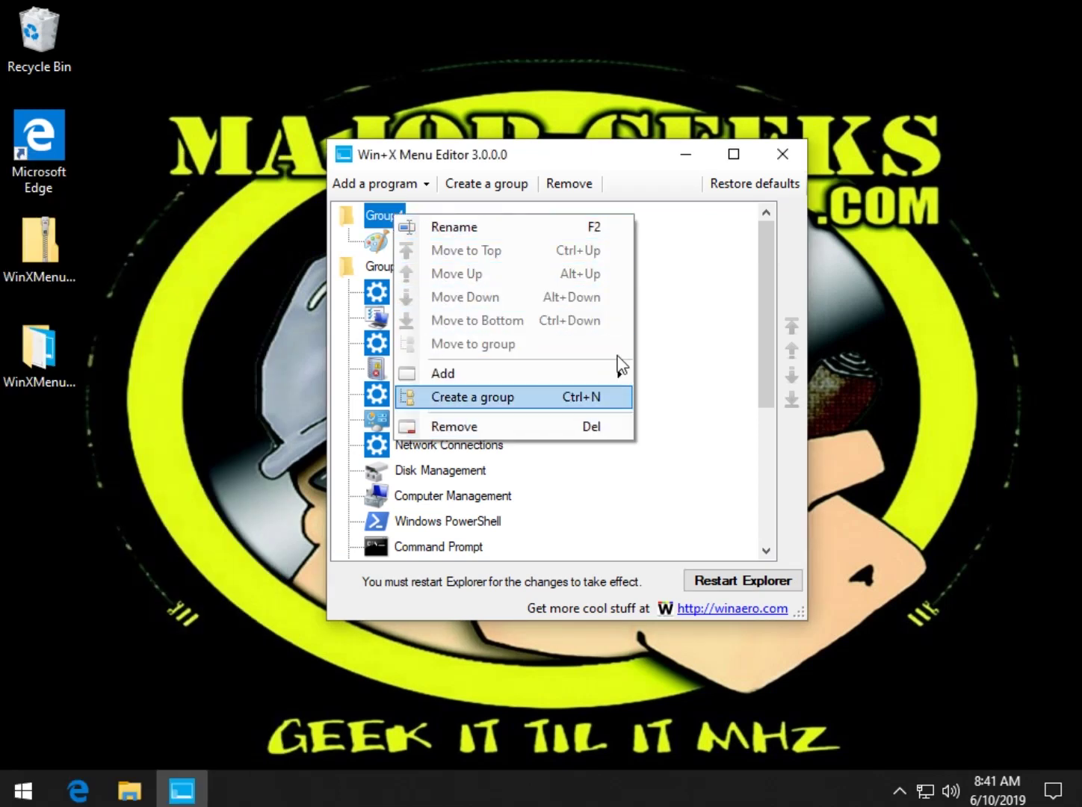
mouse_move(618, 373)
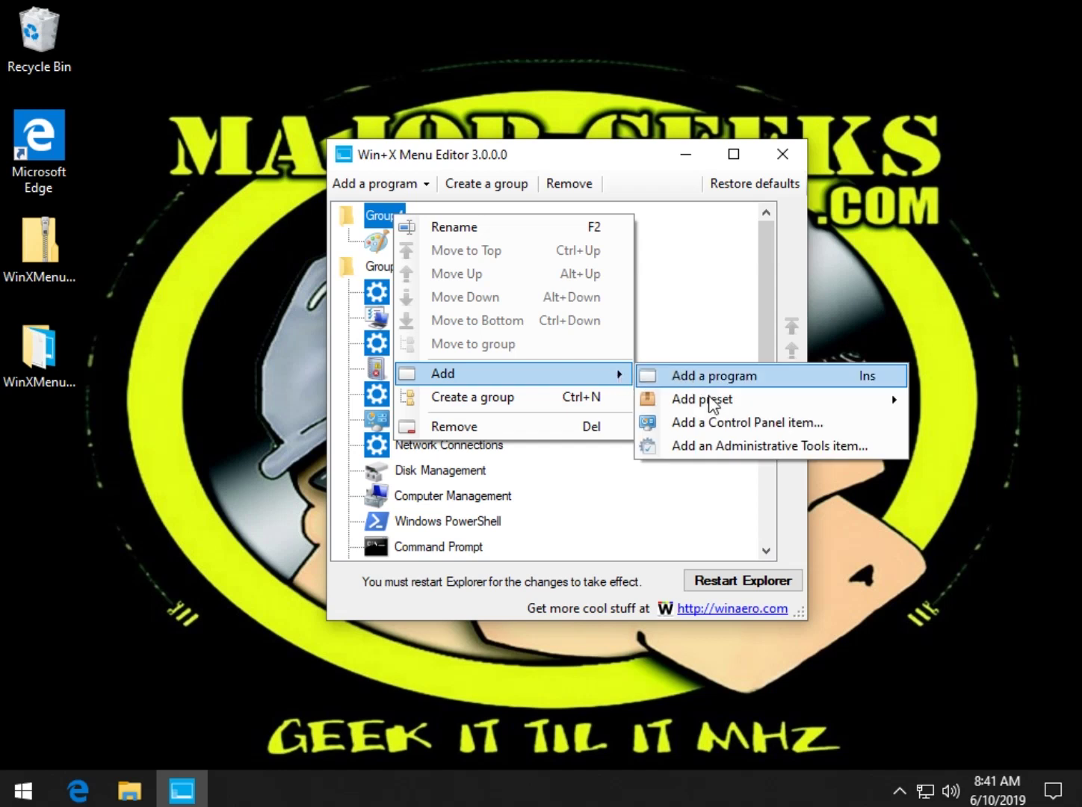
click(535, 158)
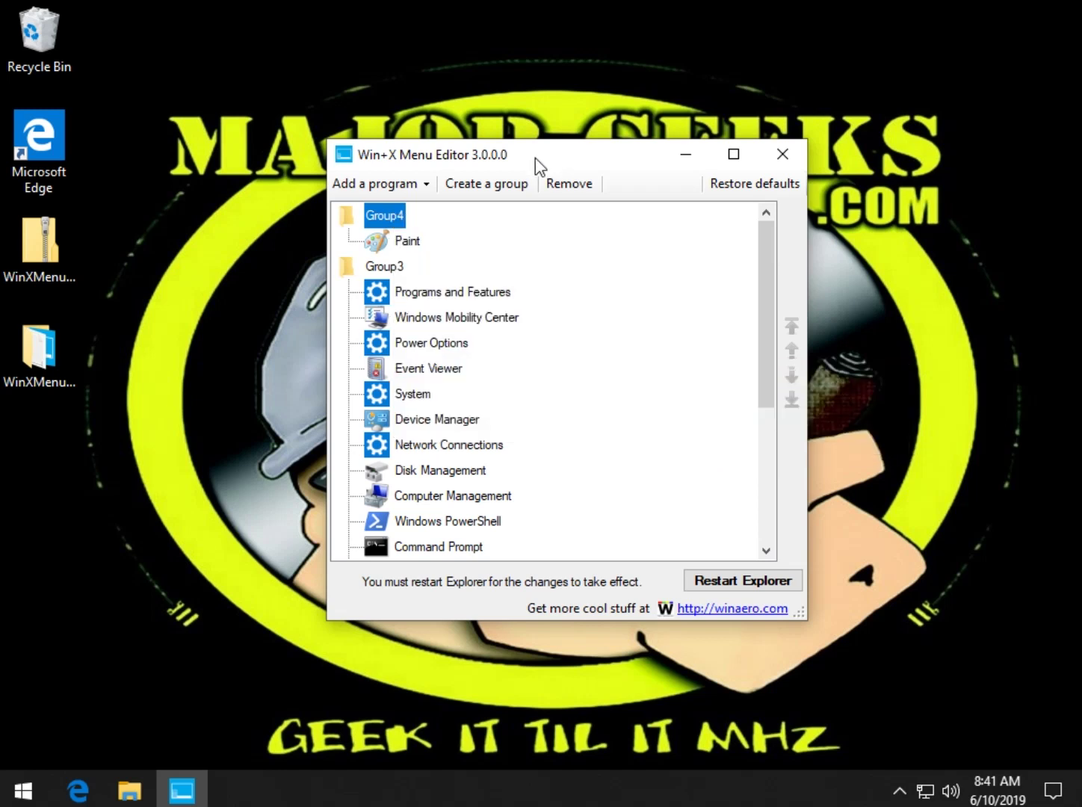
click(426, 184)
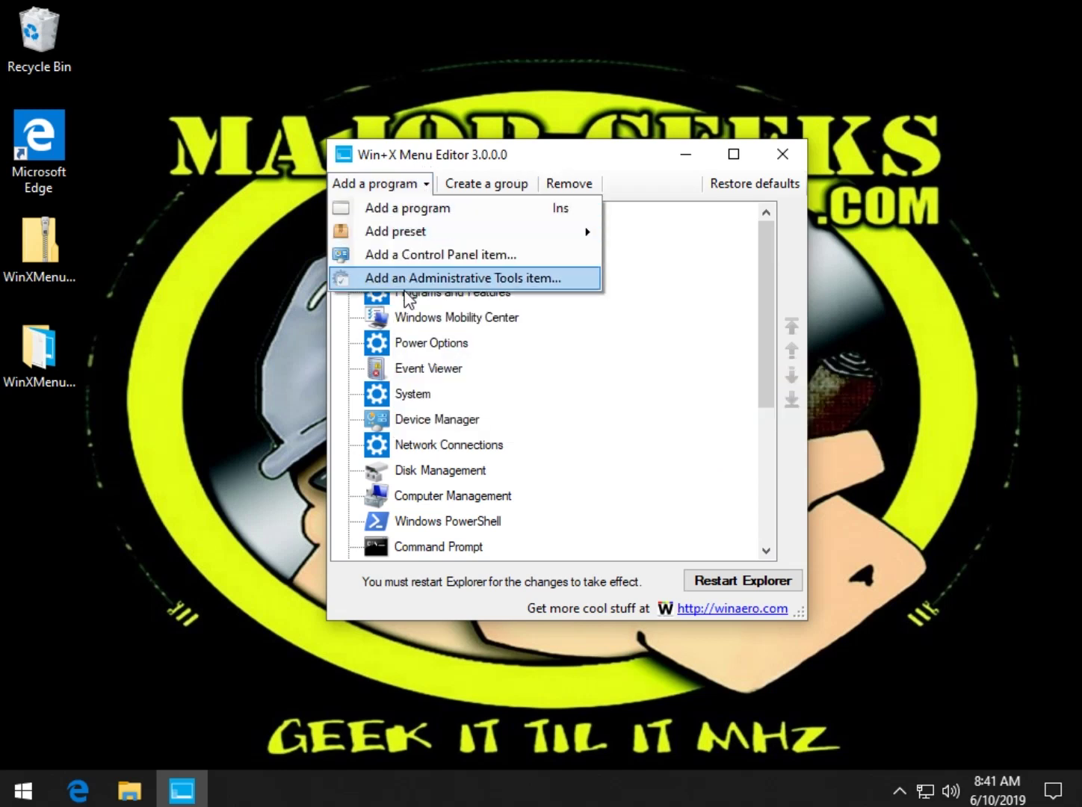
click(659, 386)
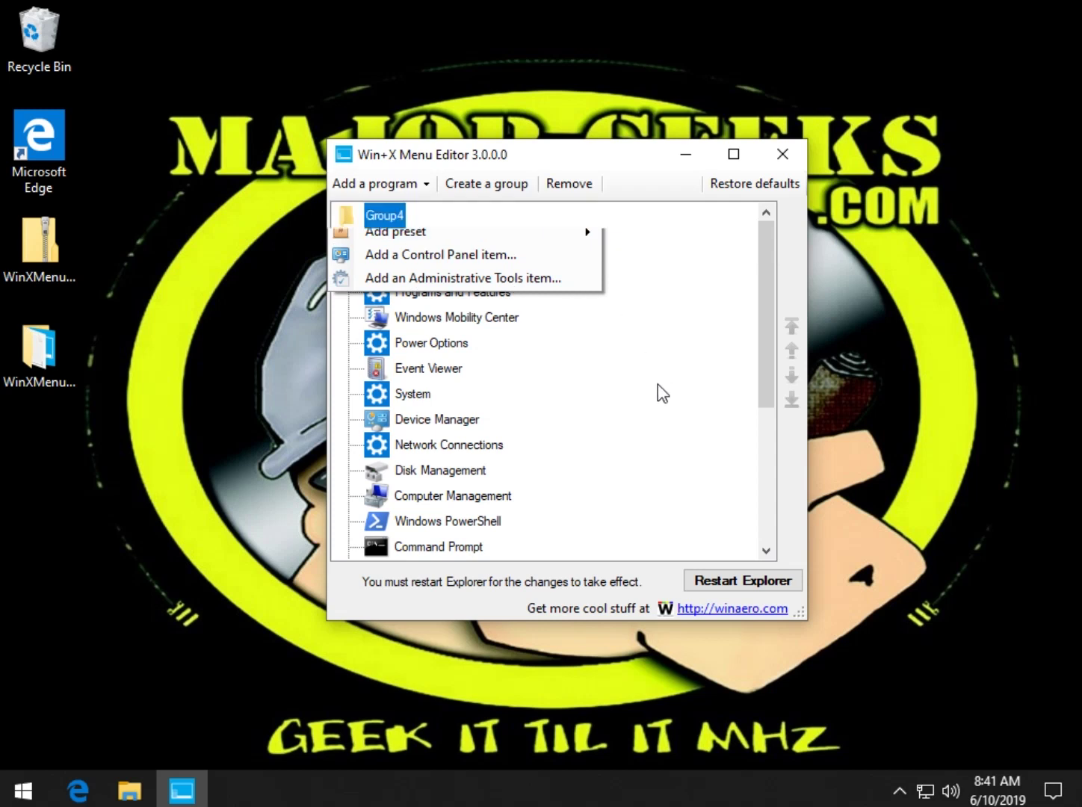
right_click(397, 218)
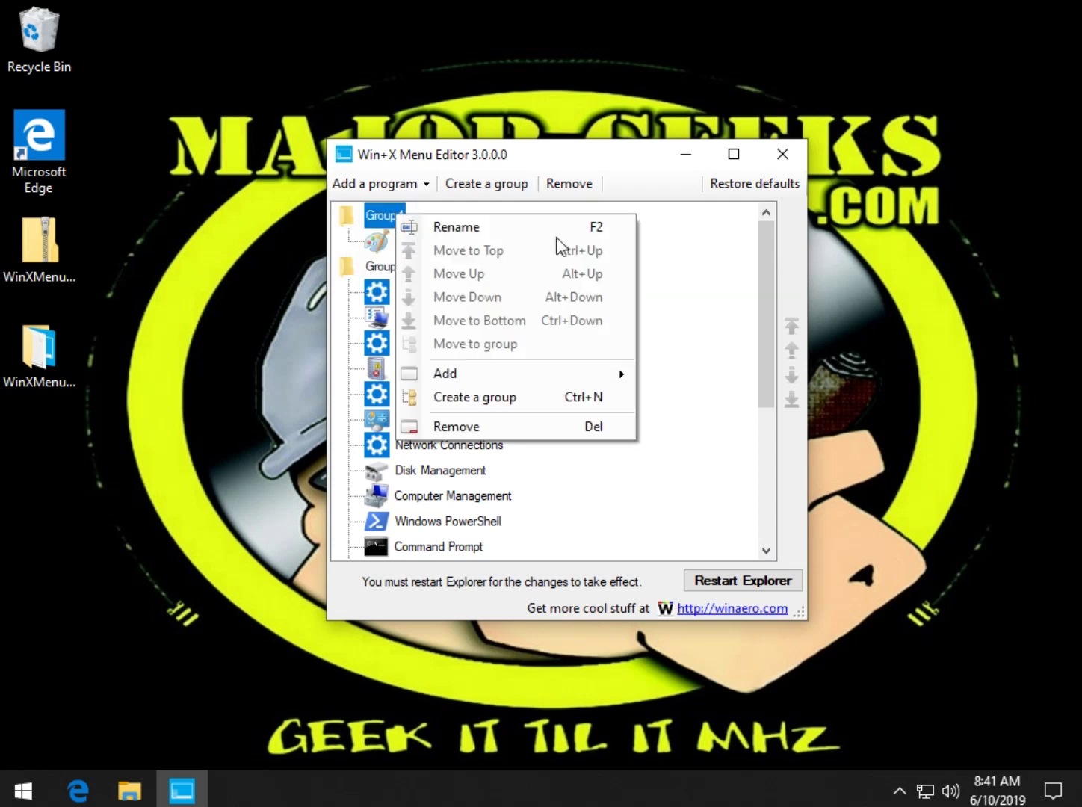
click(691, 306)
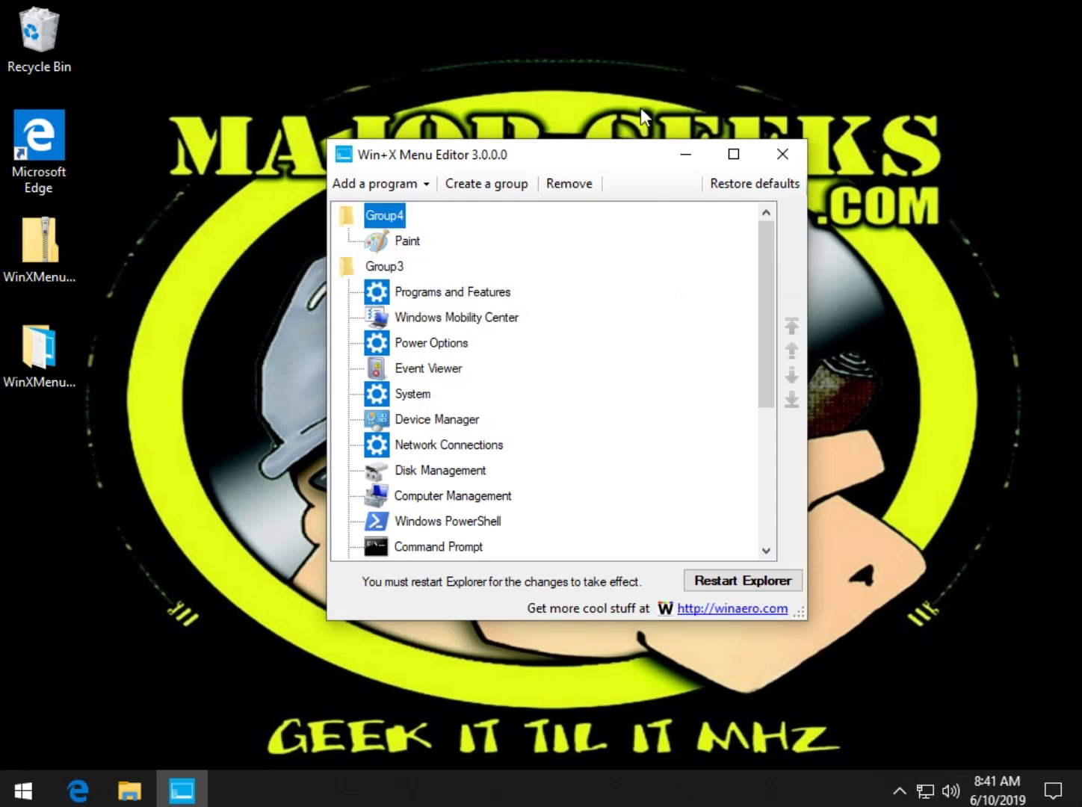
click(570, 184)
click(567, 470)
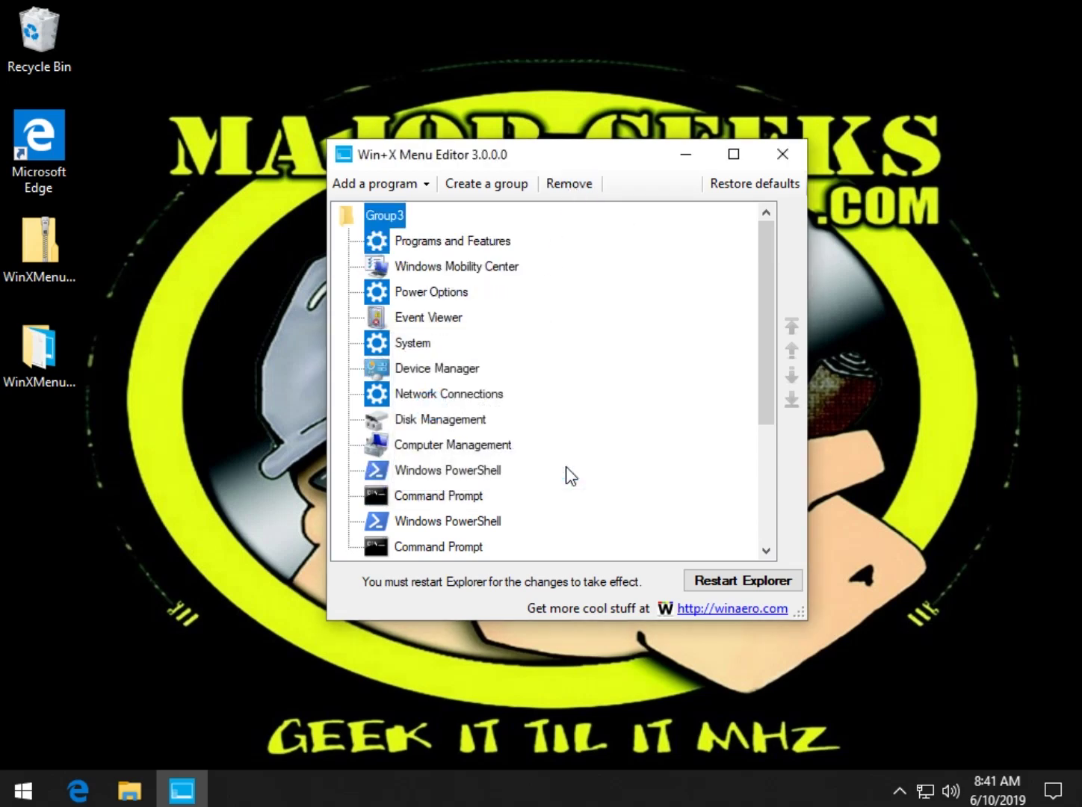
click(748, 582)
click(123, 527)
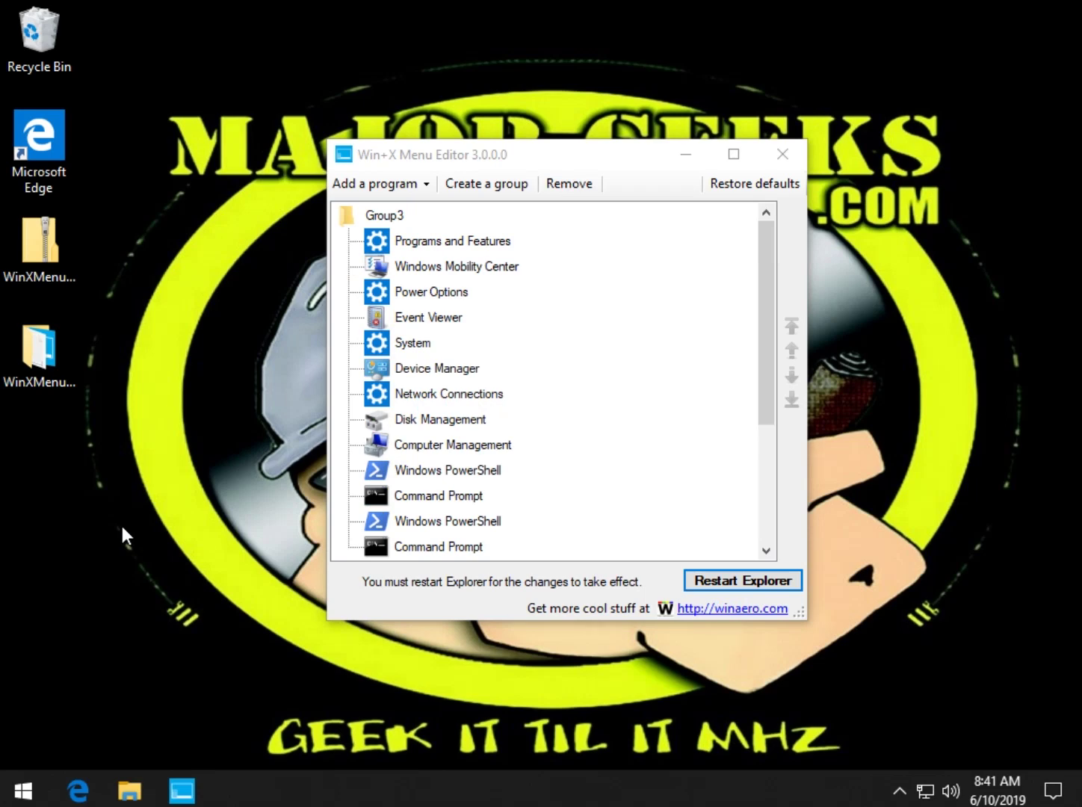
key(super)
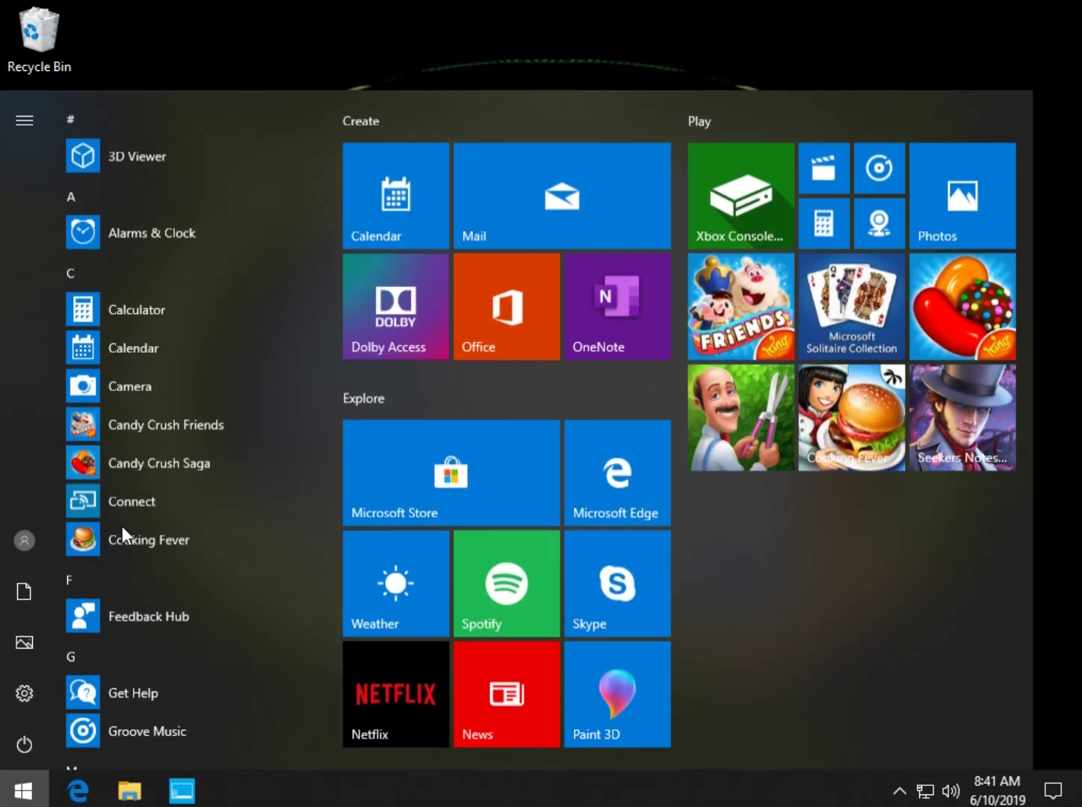
key(super)
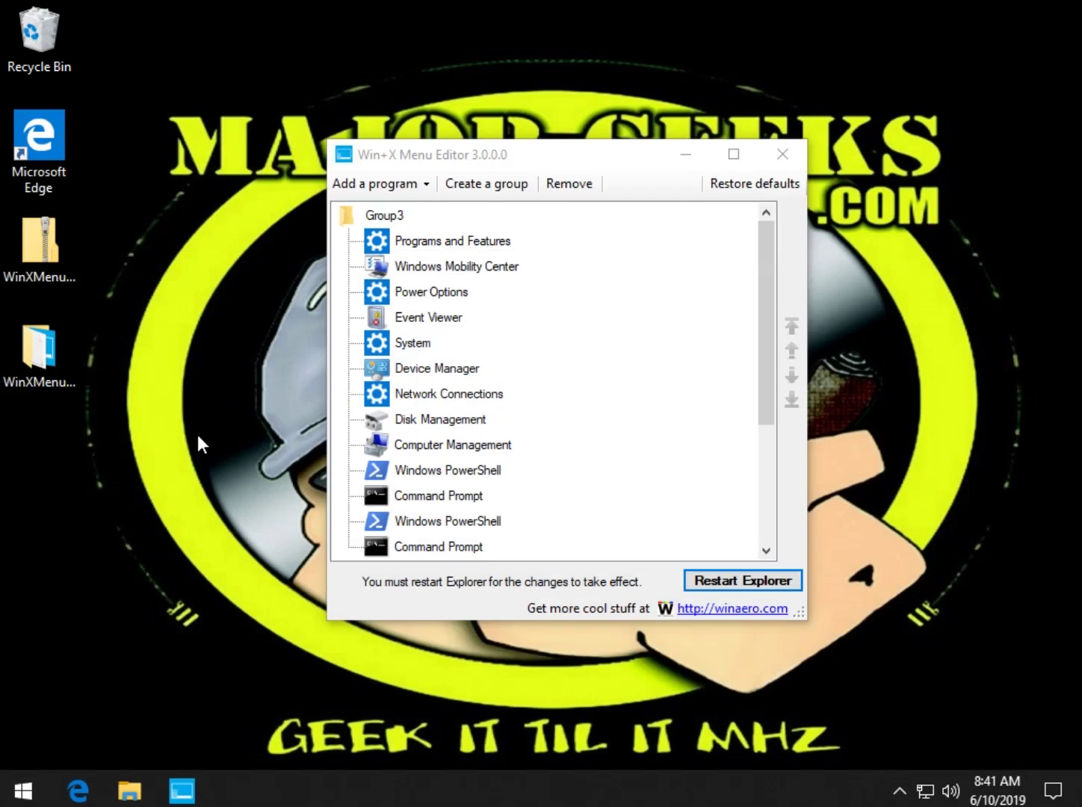
key(super+x)
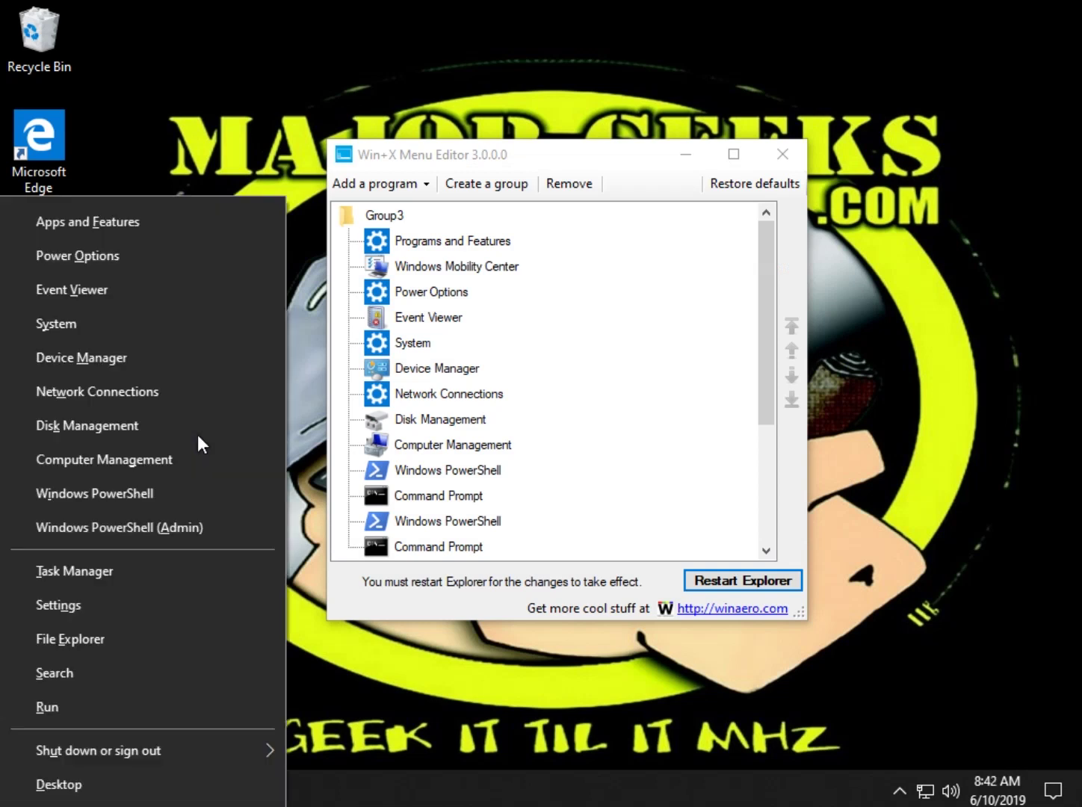
key(Escape)
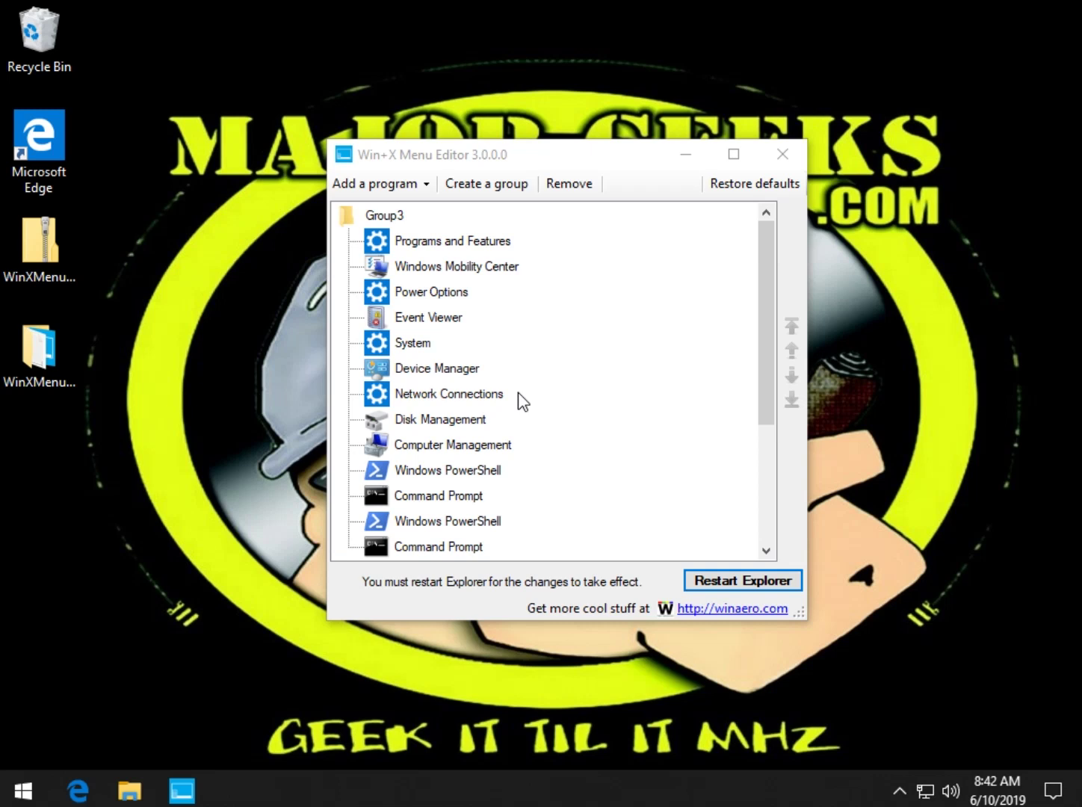
scroll(524, 402, down, 3)
click(415, 343)
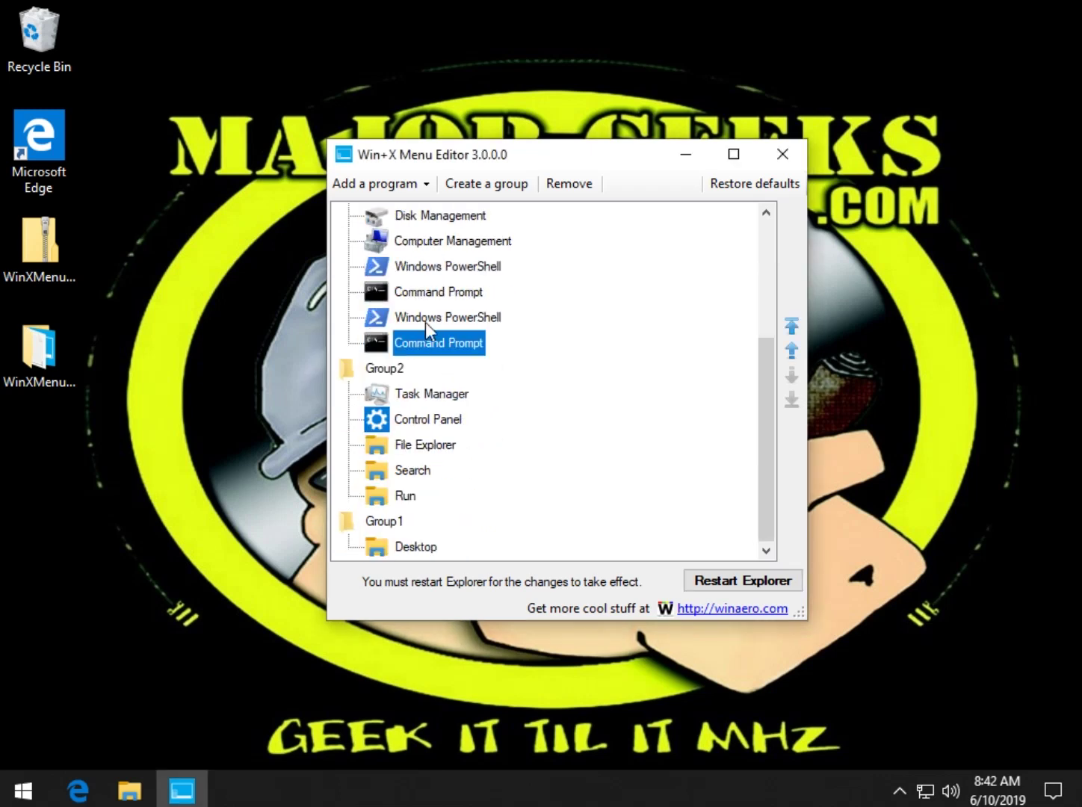
click(447, 300)
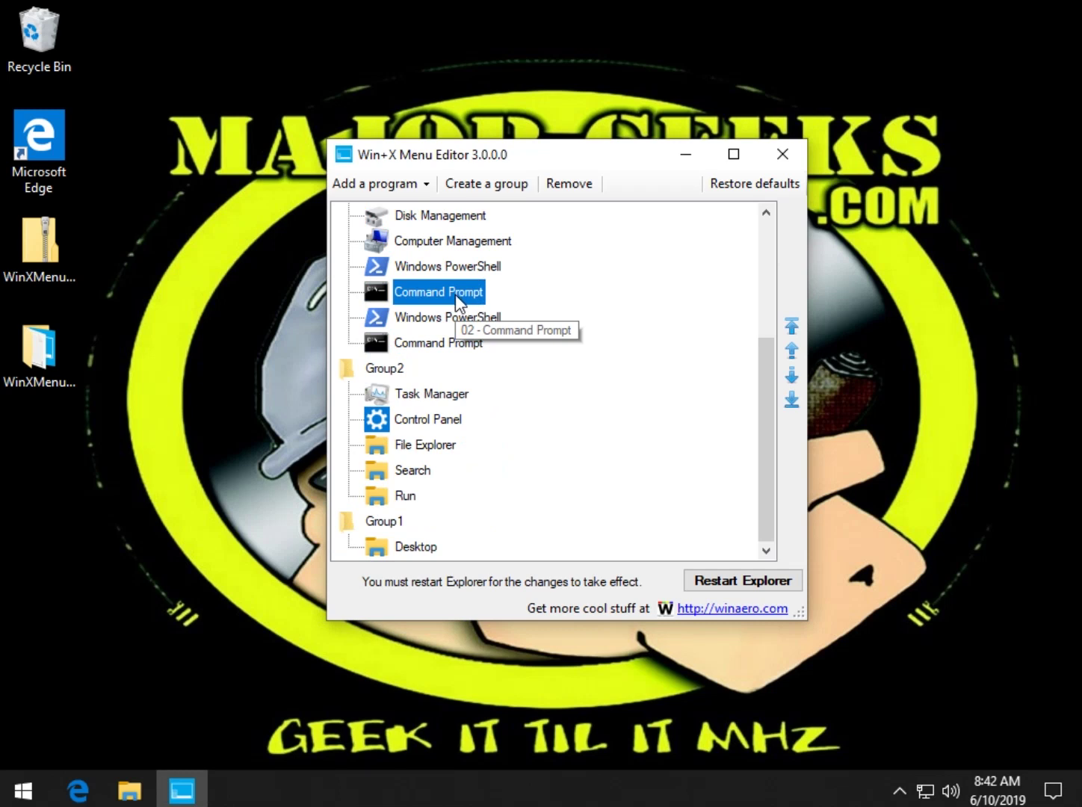
key(super+x)
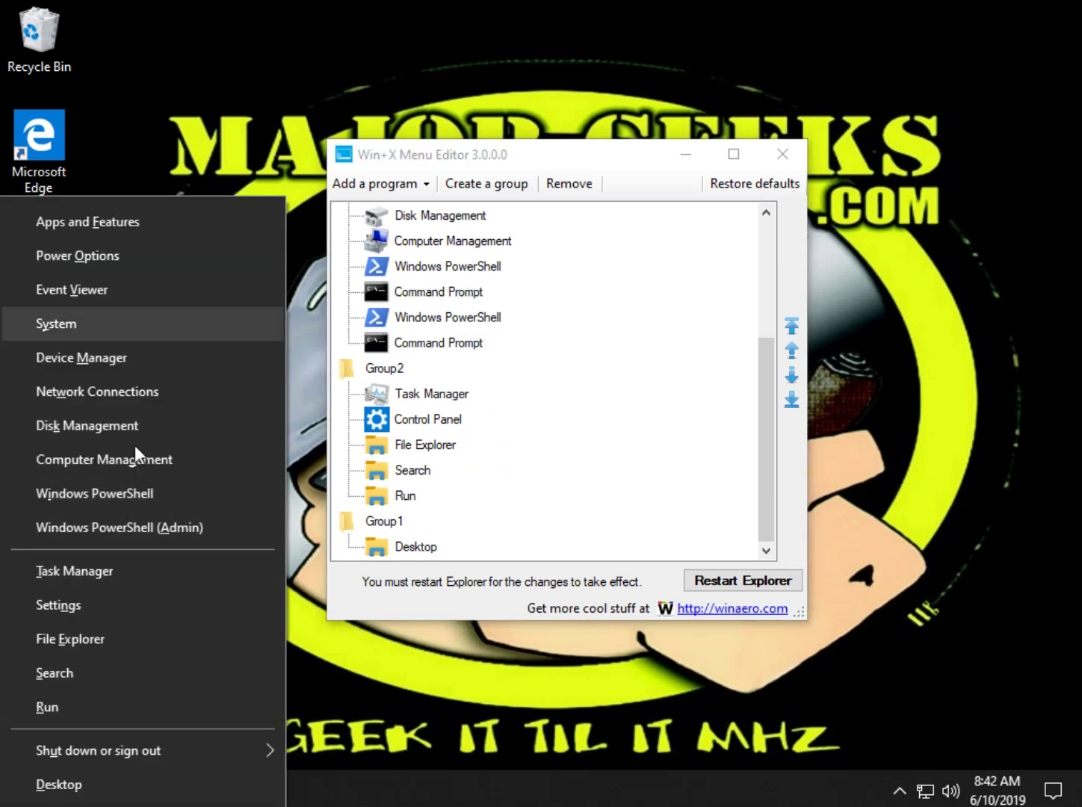
click(438, 344)
click(440, 292)
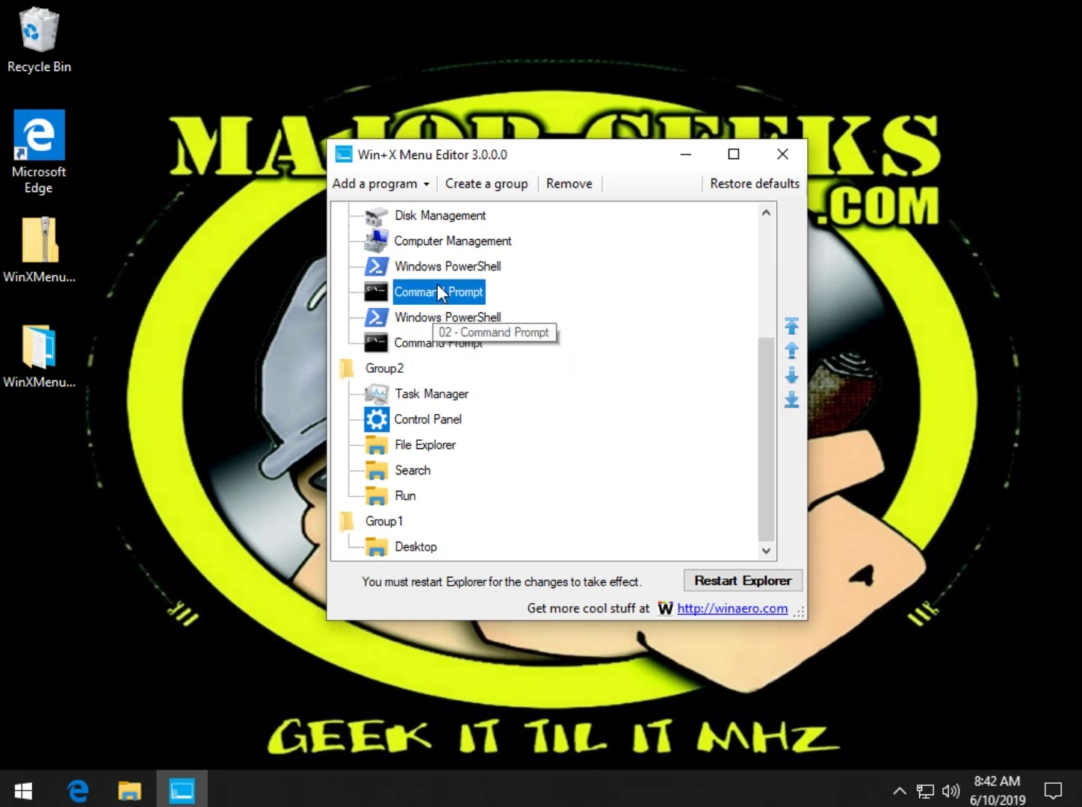
key(super+x)
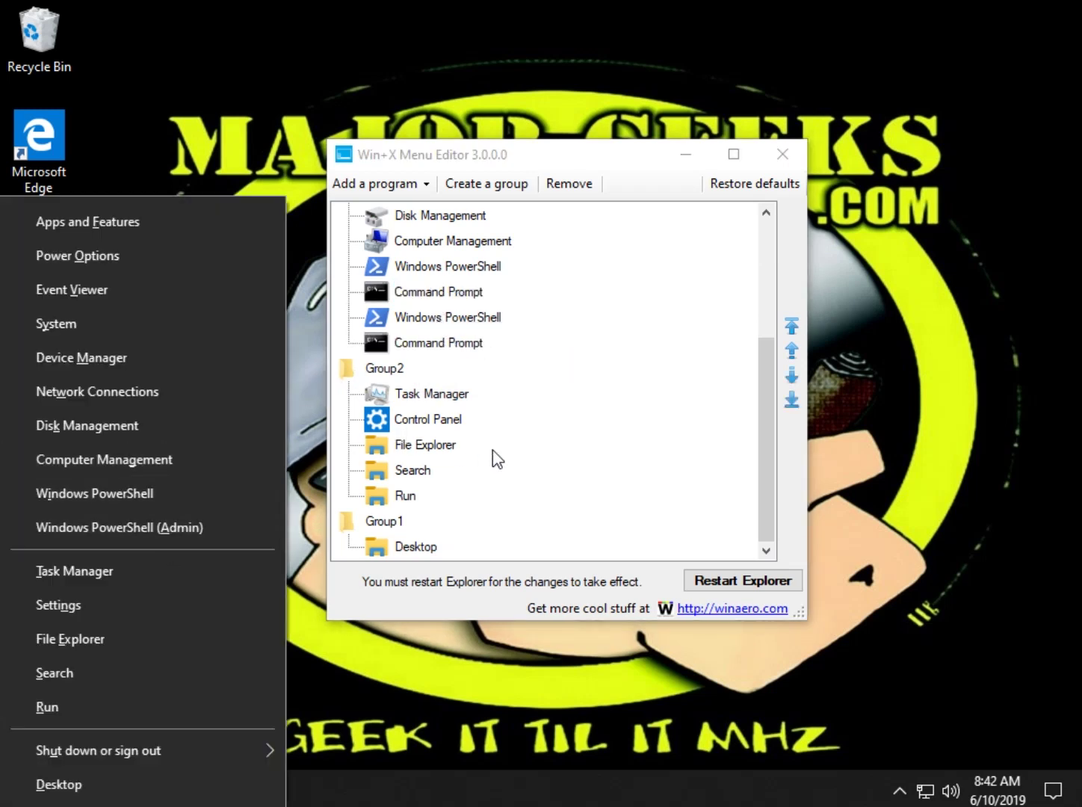
scroll(457, 426, up, 3)
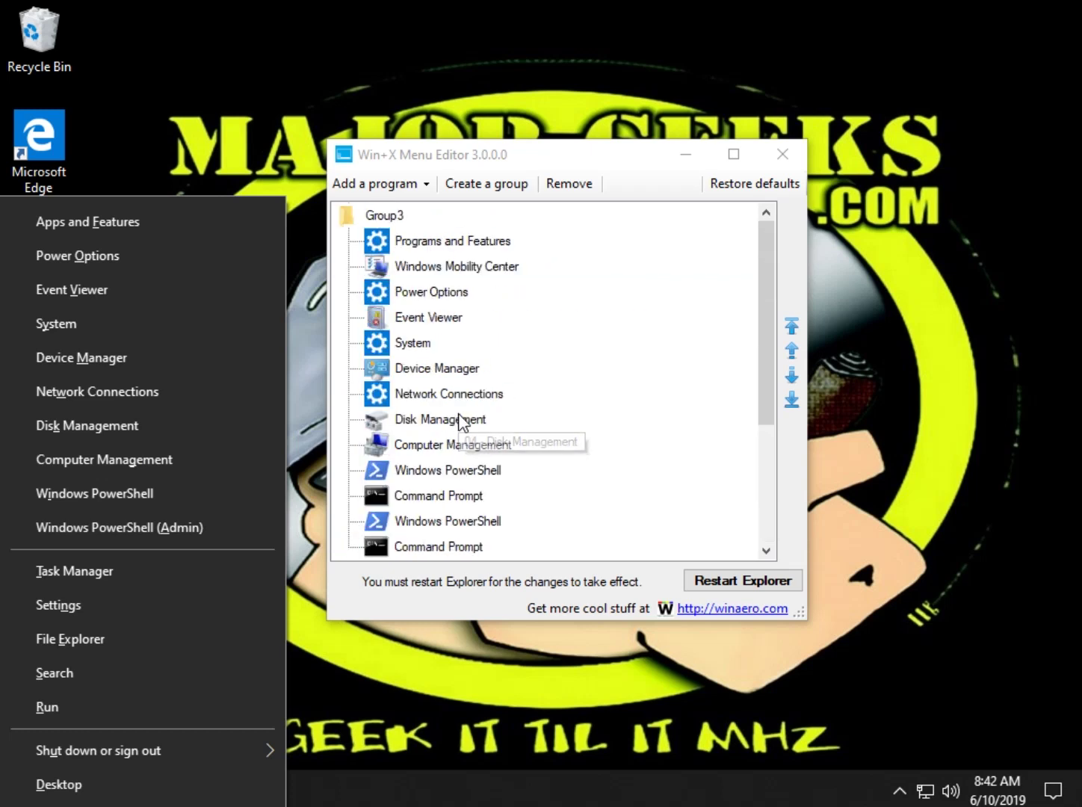
click(617, 181)
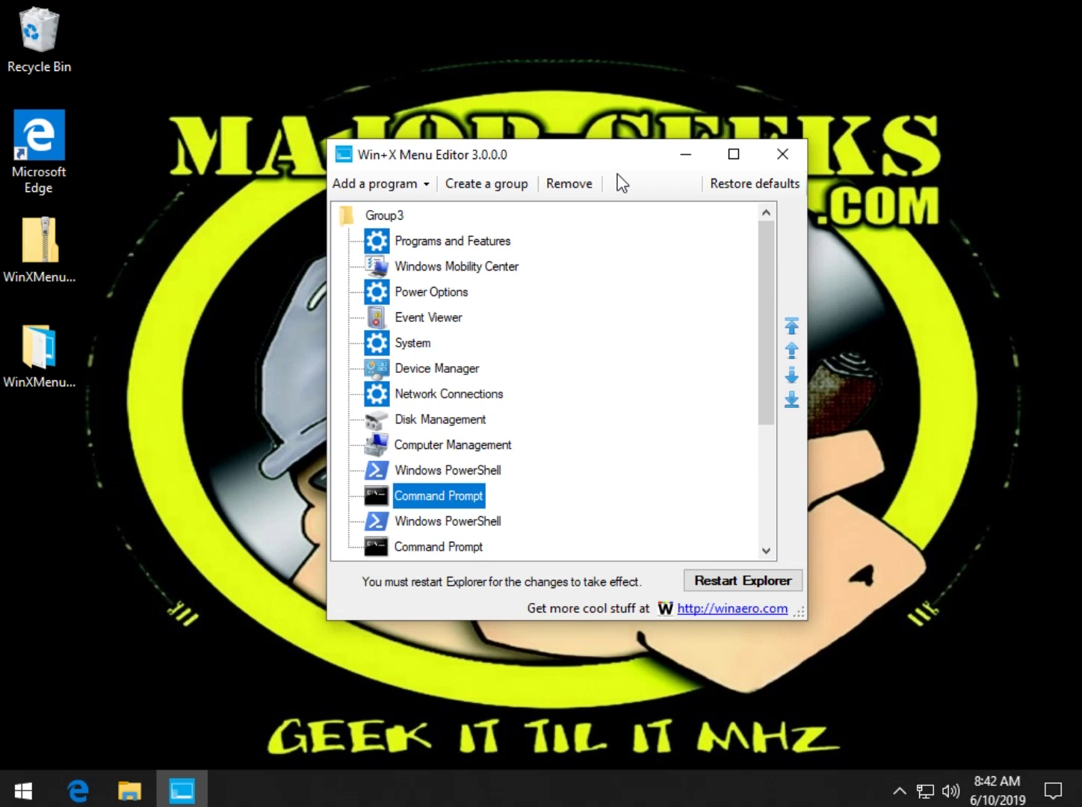
- Move Windows PowerShell to the top of Group3, restart Explorer, and confirm it heads the Win+X menu
click(791, 400)
click(457, 471)
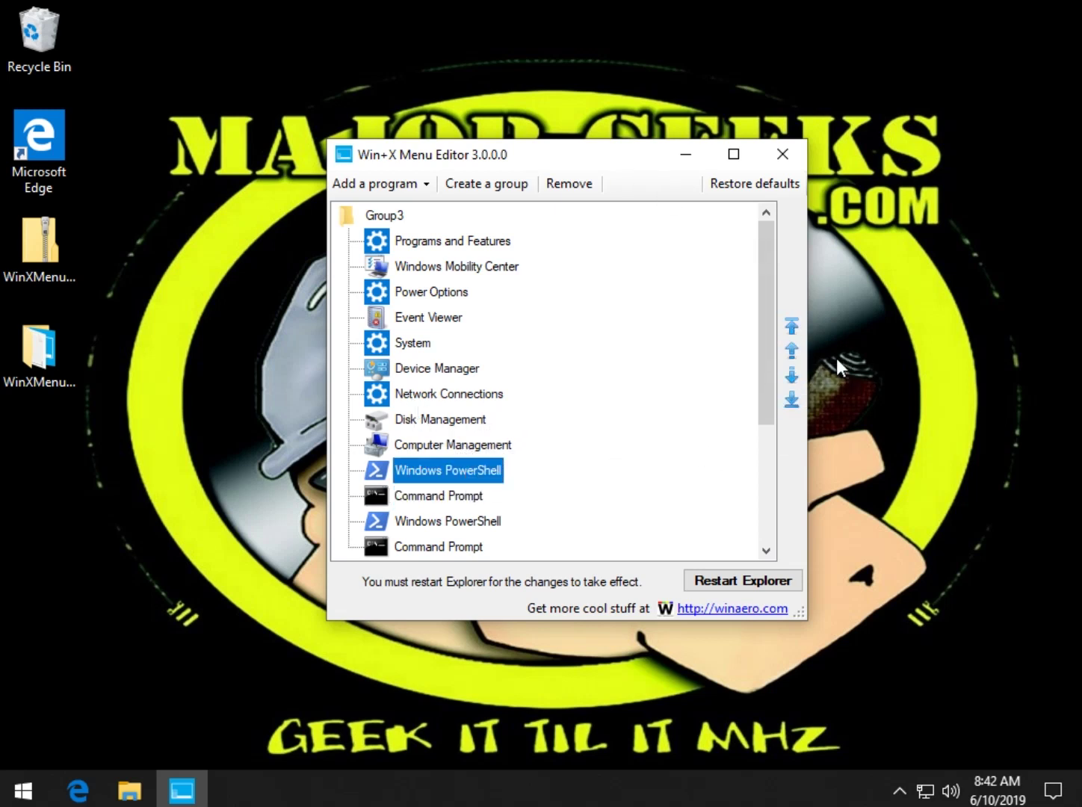
click(792, 326)
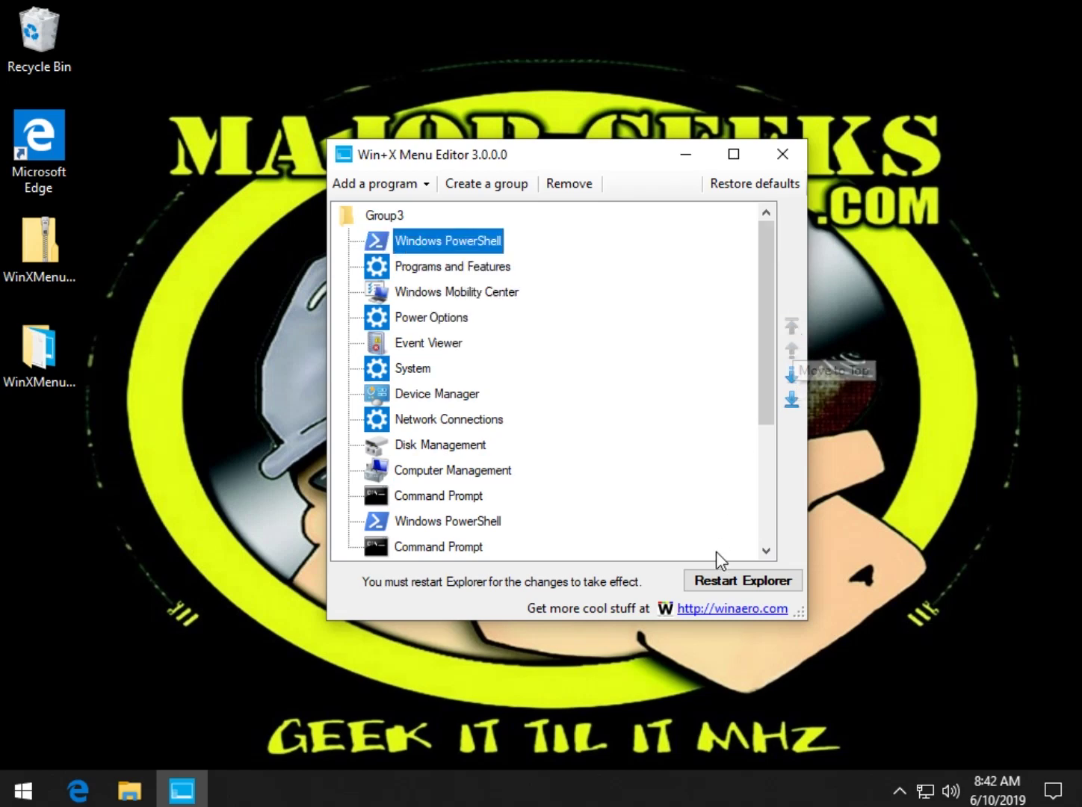
click(719, 581)
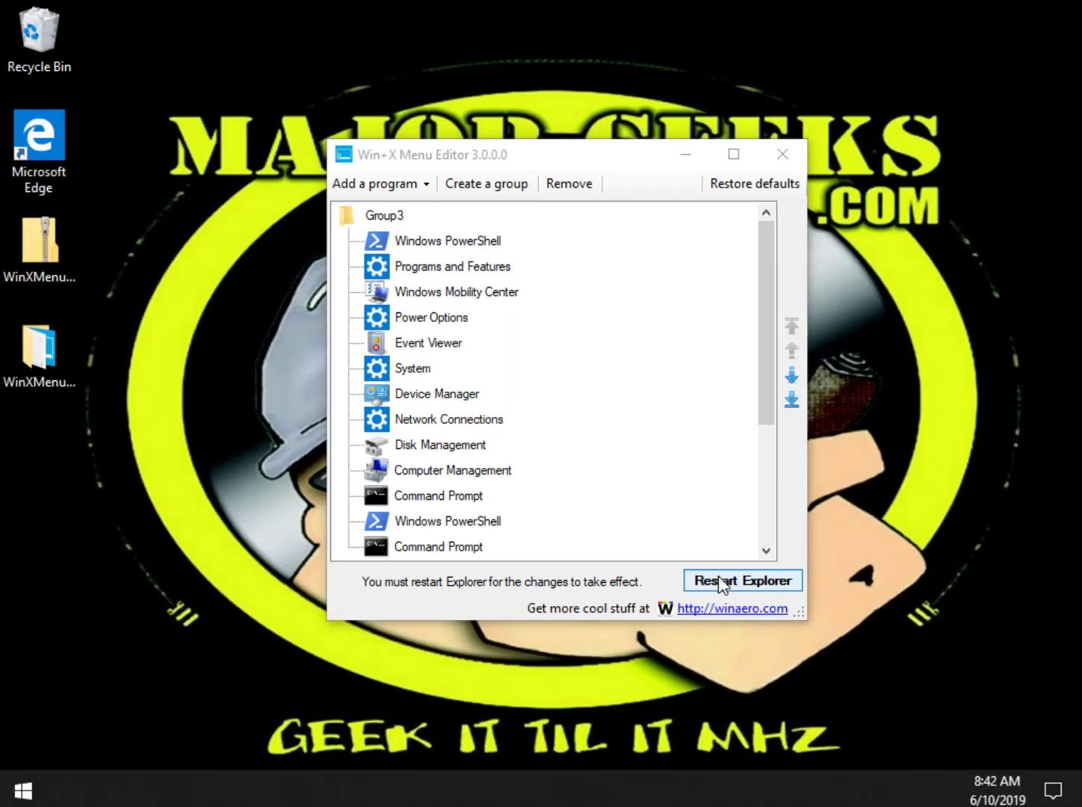
key(super)
key(super+x)
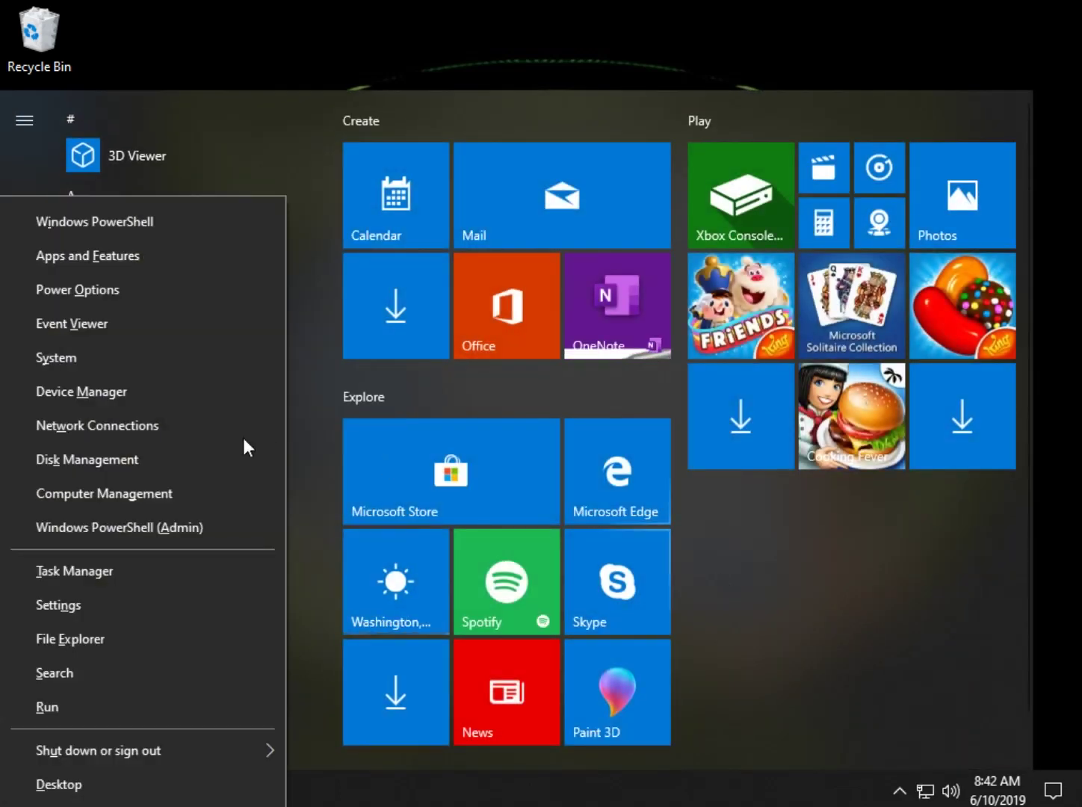
click(334, 37)
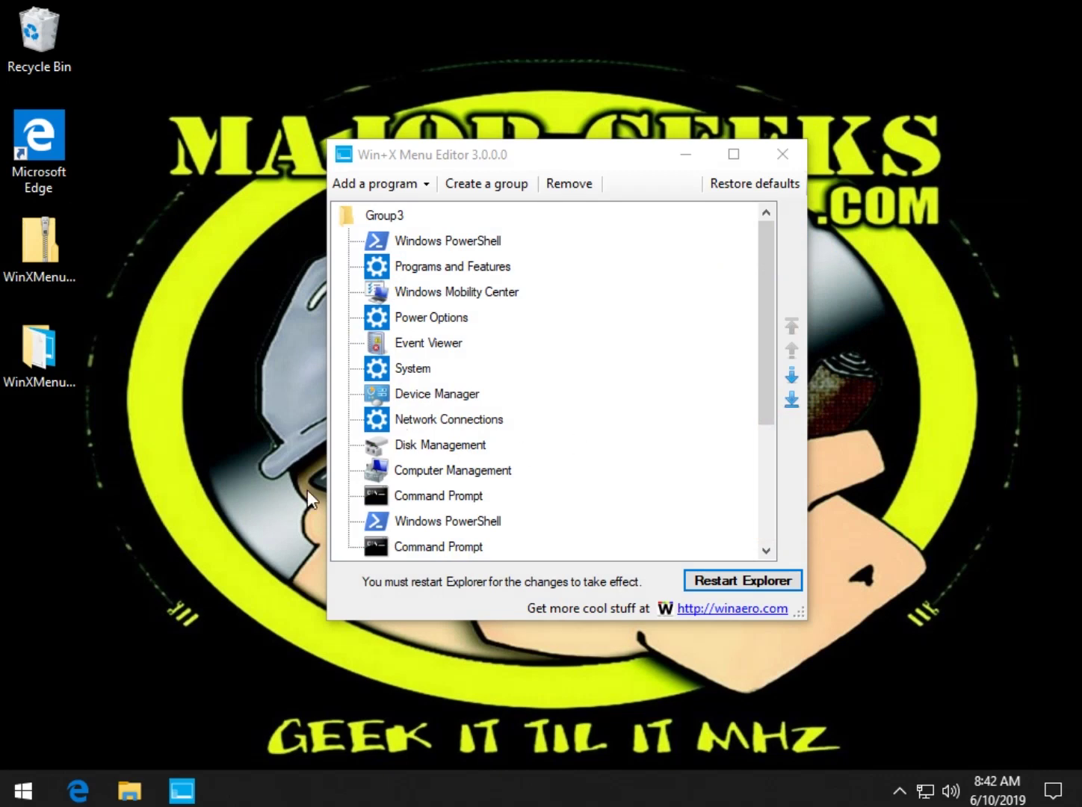
drag(589, 164, 562, 203)
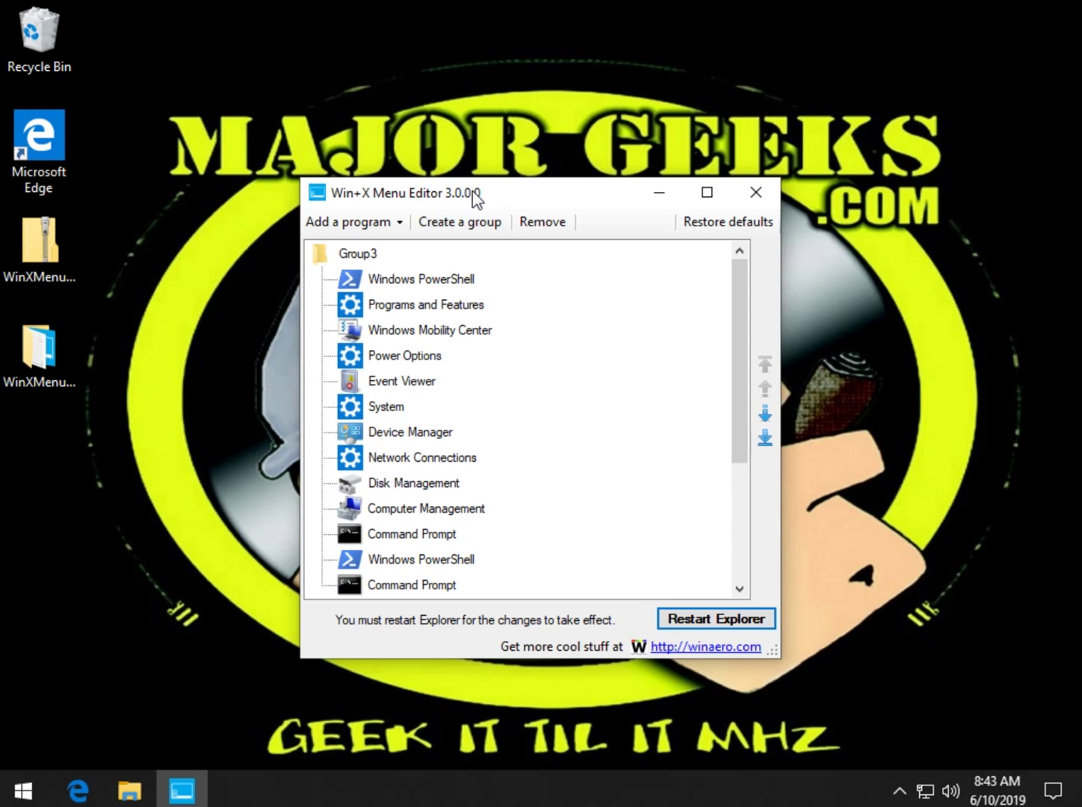
drag(553, 202, 544, 171)
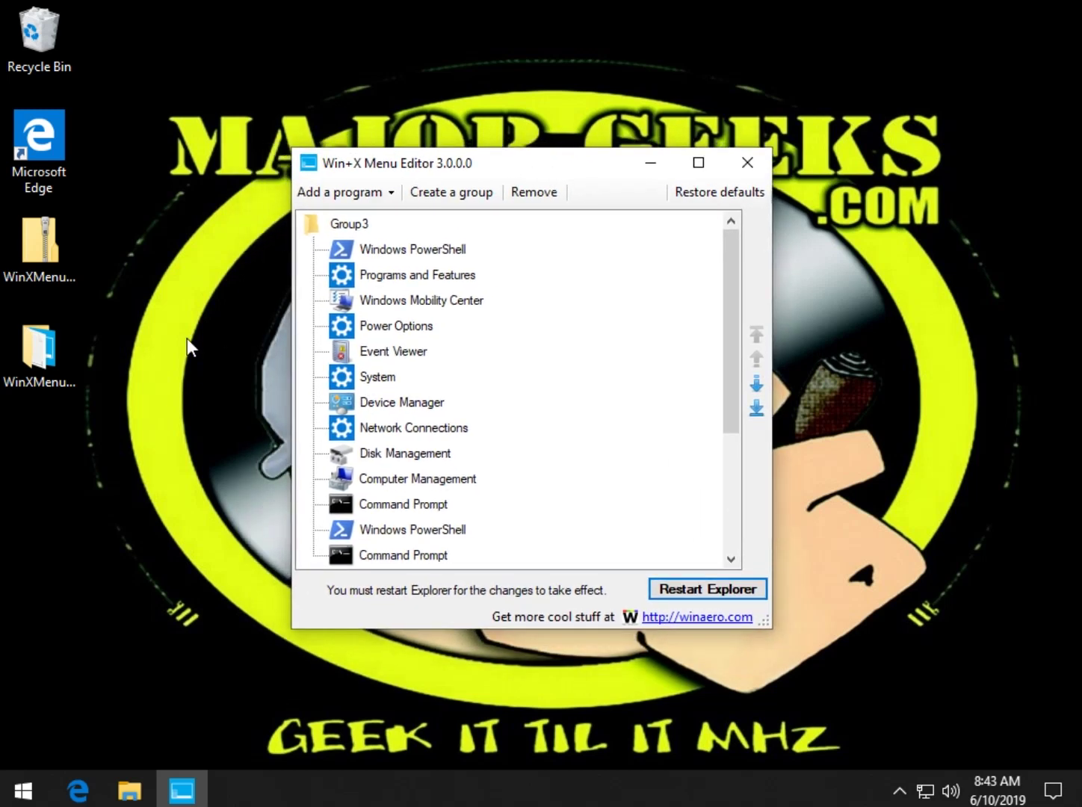